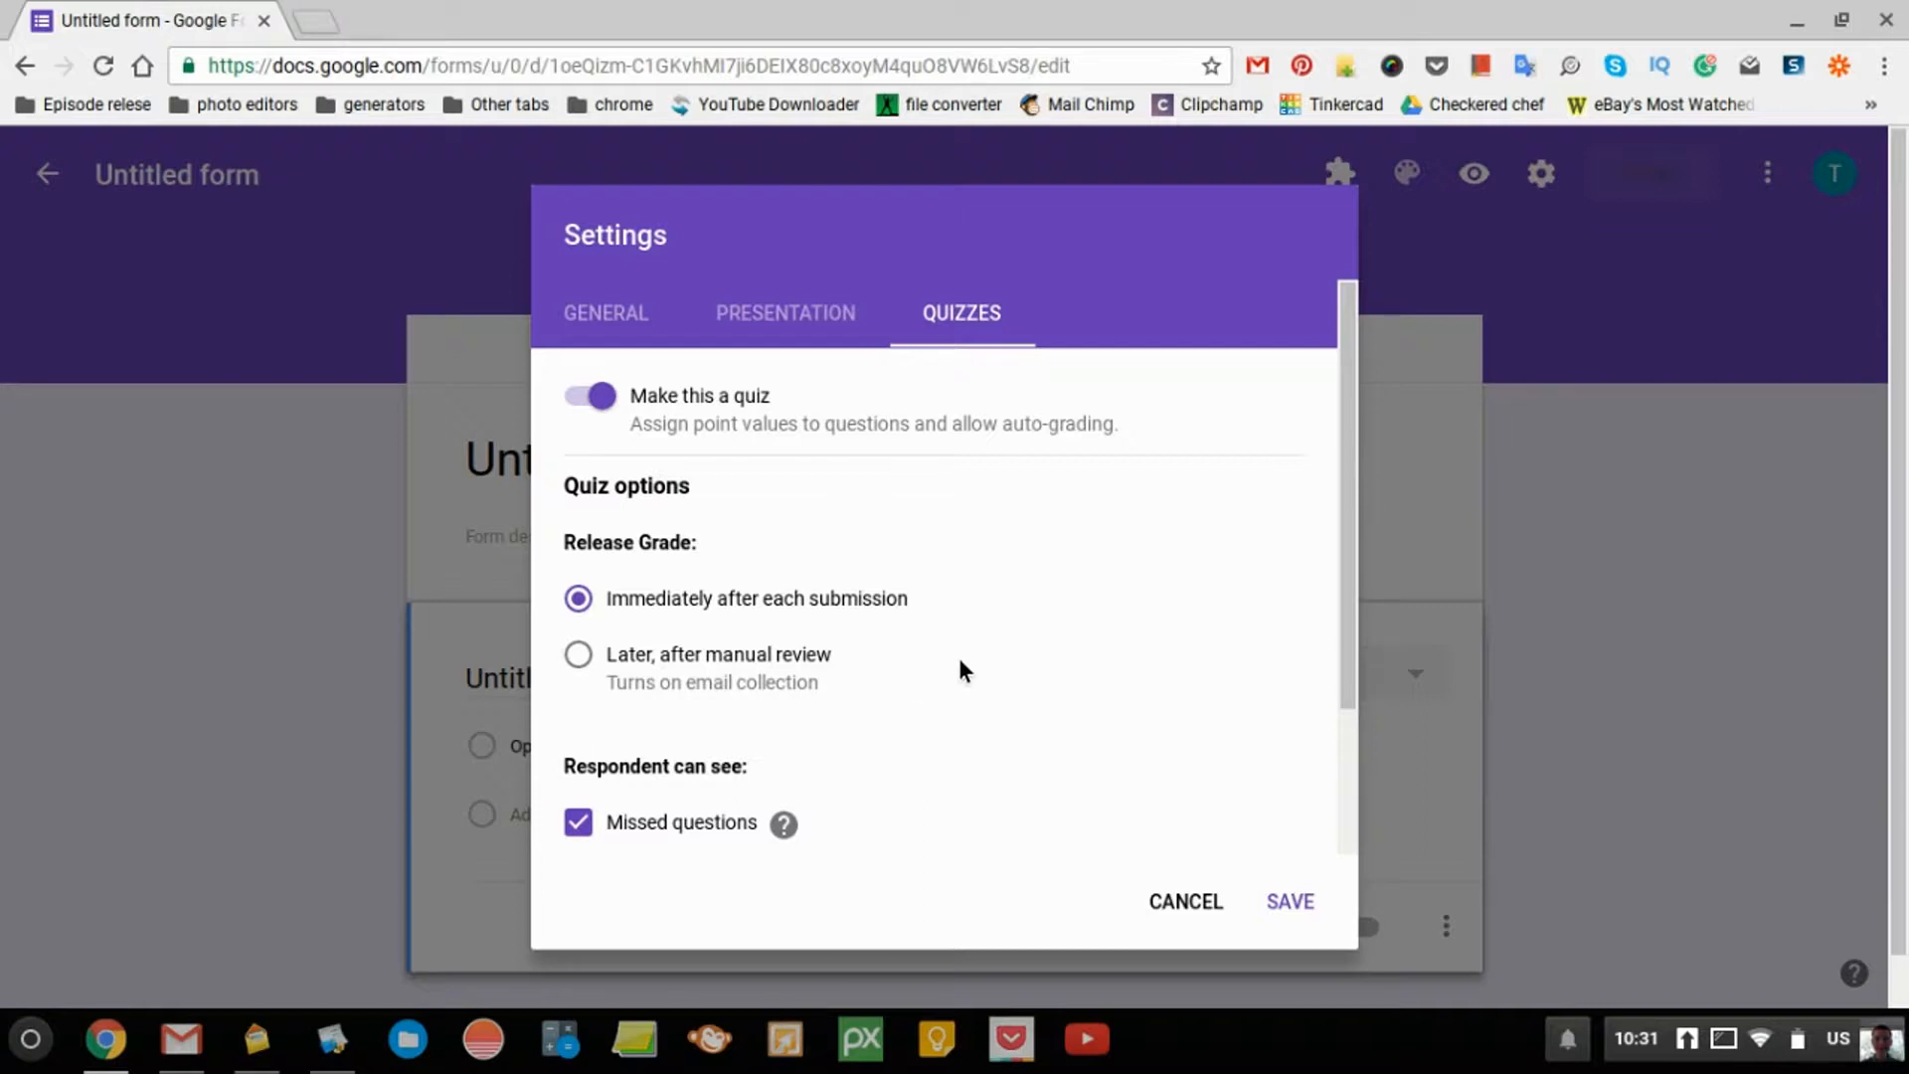
Step: Save the quiz settings with immediate grade release and missed questions, correct answers and point values visible to respondents
{"action": "scroll", "coordinate": [961, 658], "scroll_direction": "down", "scroll_amount": 3}
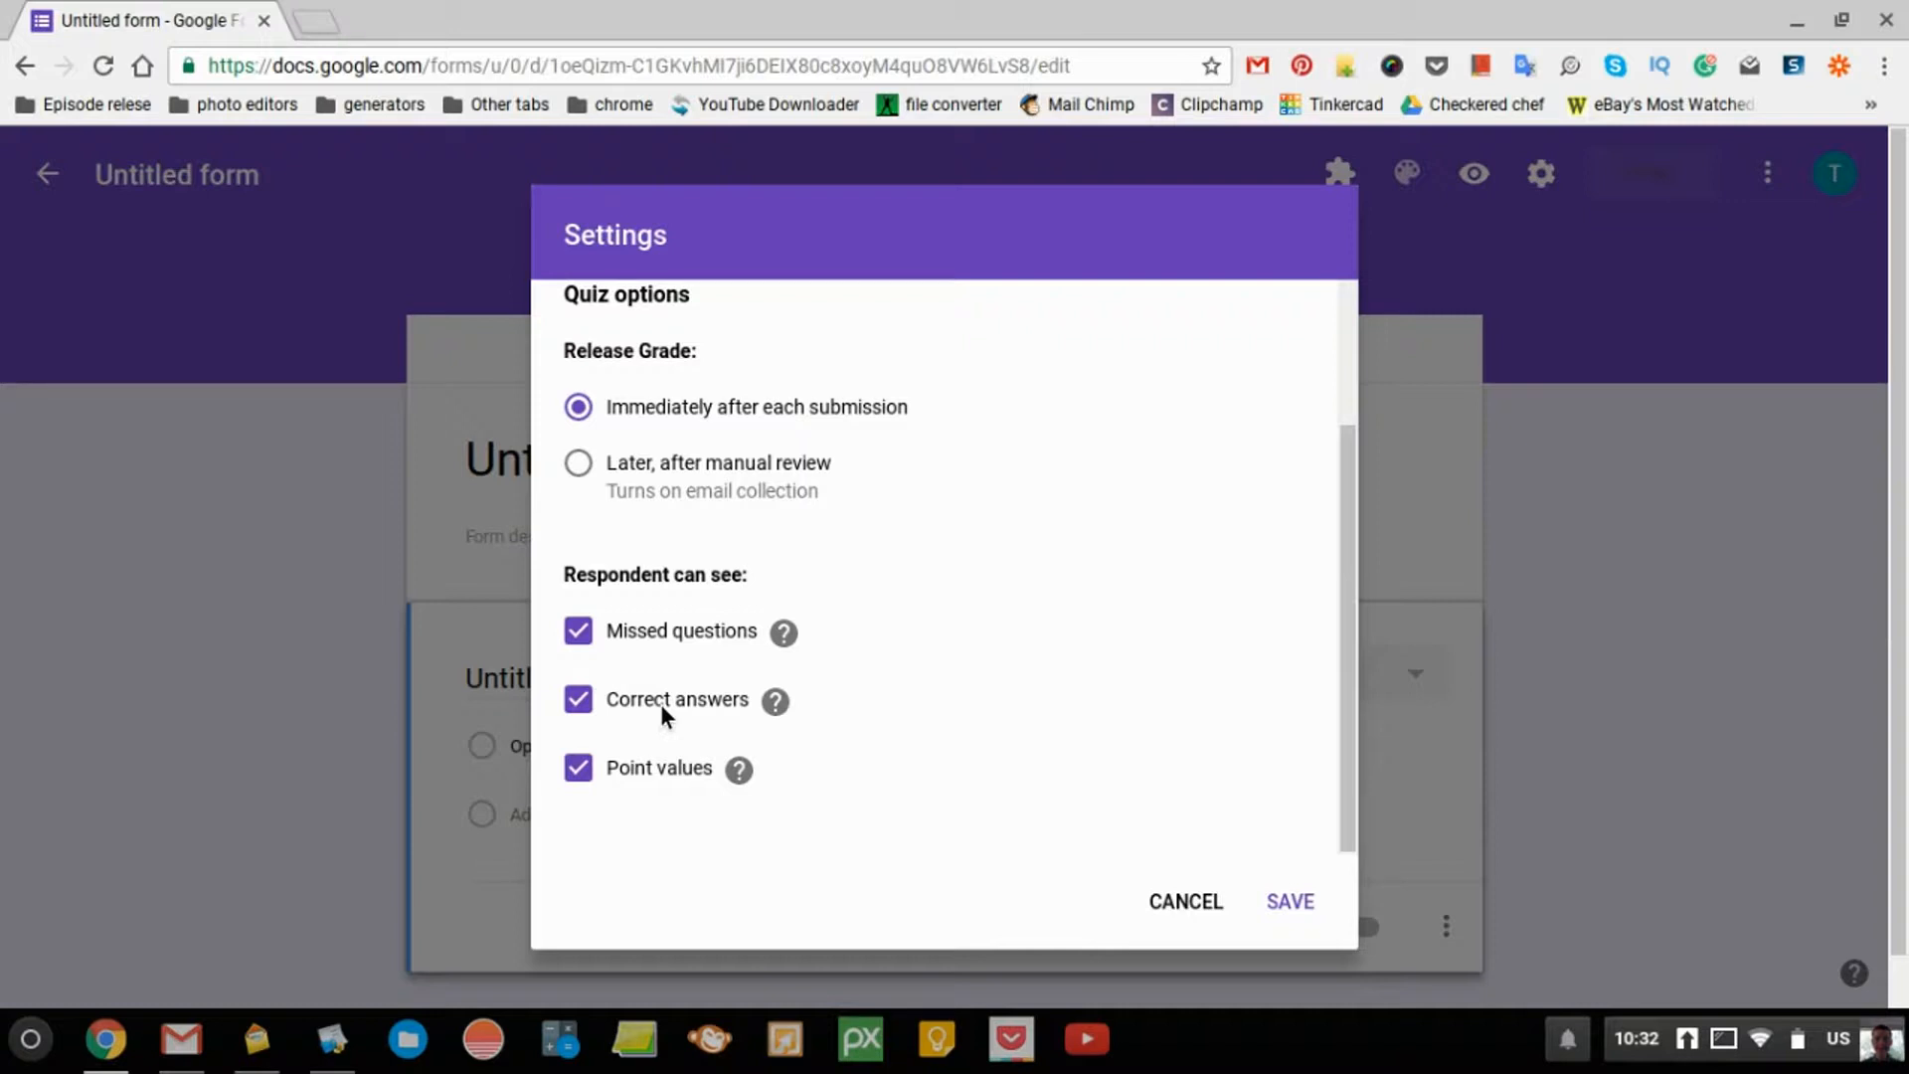
{"action": "left_click", "coordinate": [581, 700]}
{"action": "left_click", "coordinate": [581, 701]}
{"action": "scroll", "coordinate": [846, 775], "scroll_direction": "up", "scroll_amount": 2}
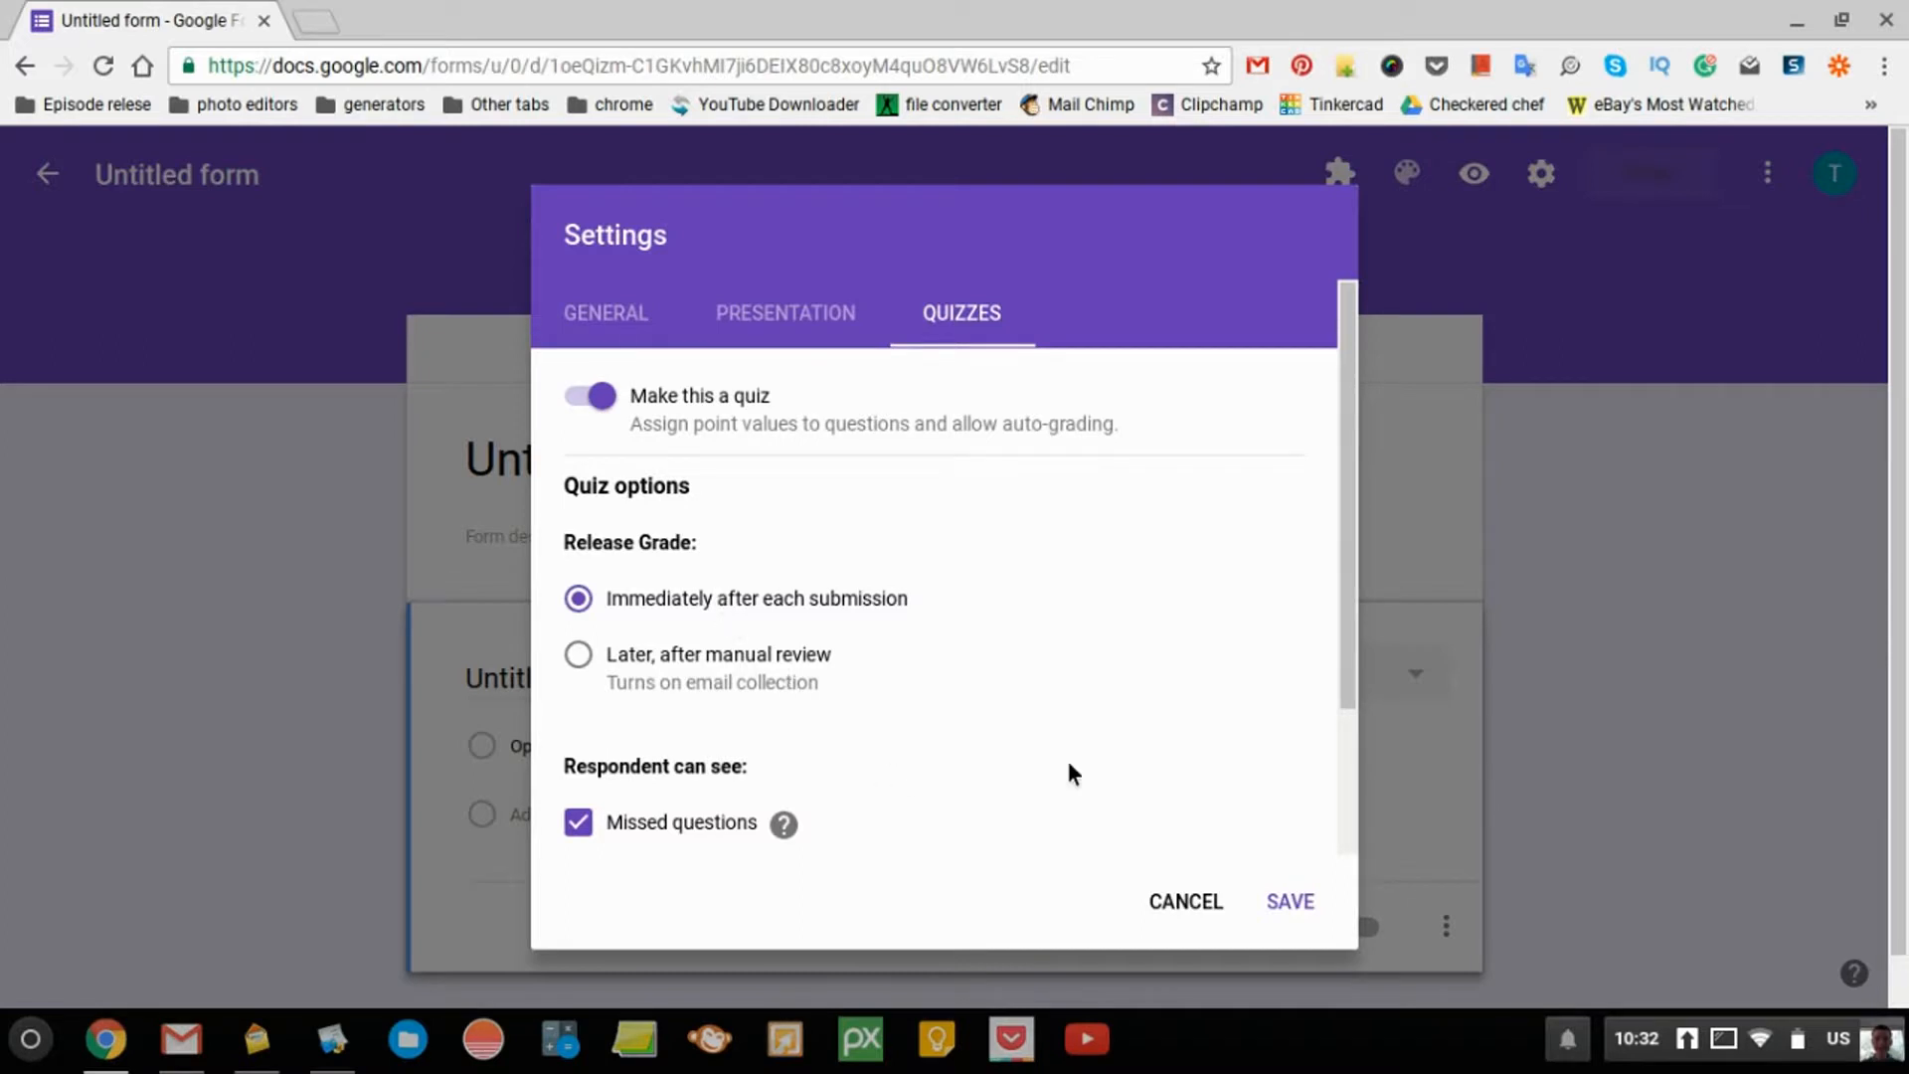
{"action": "left_click", "coordinate": [1290, 901]}
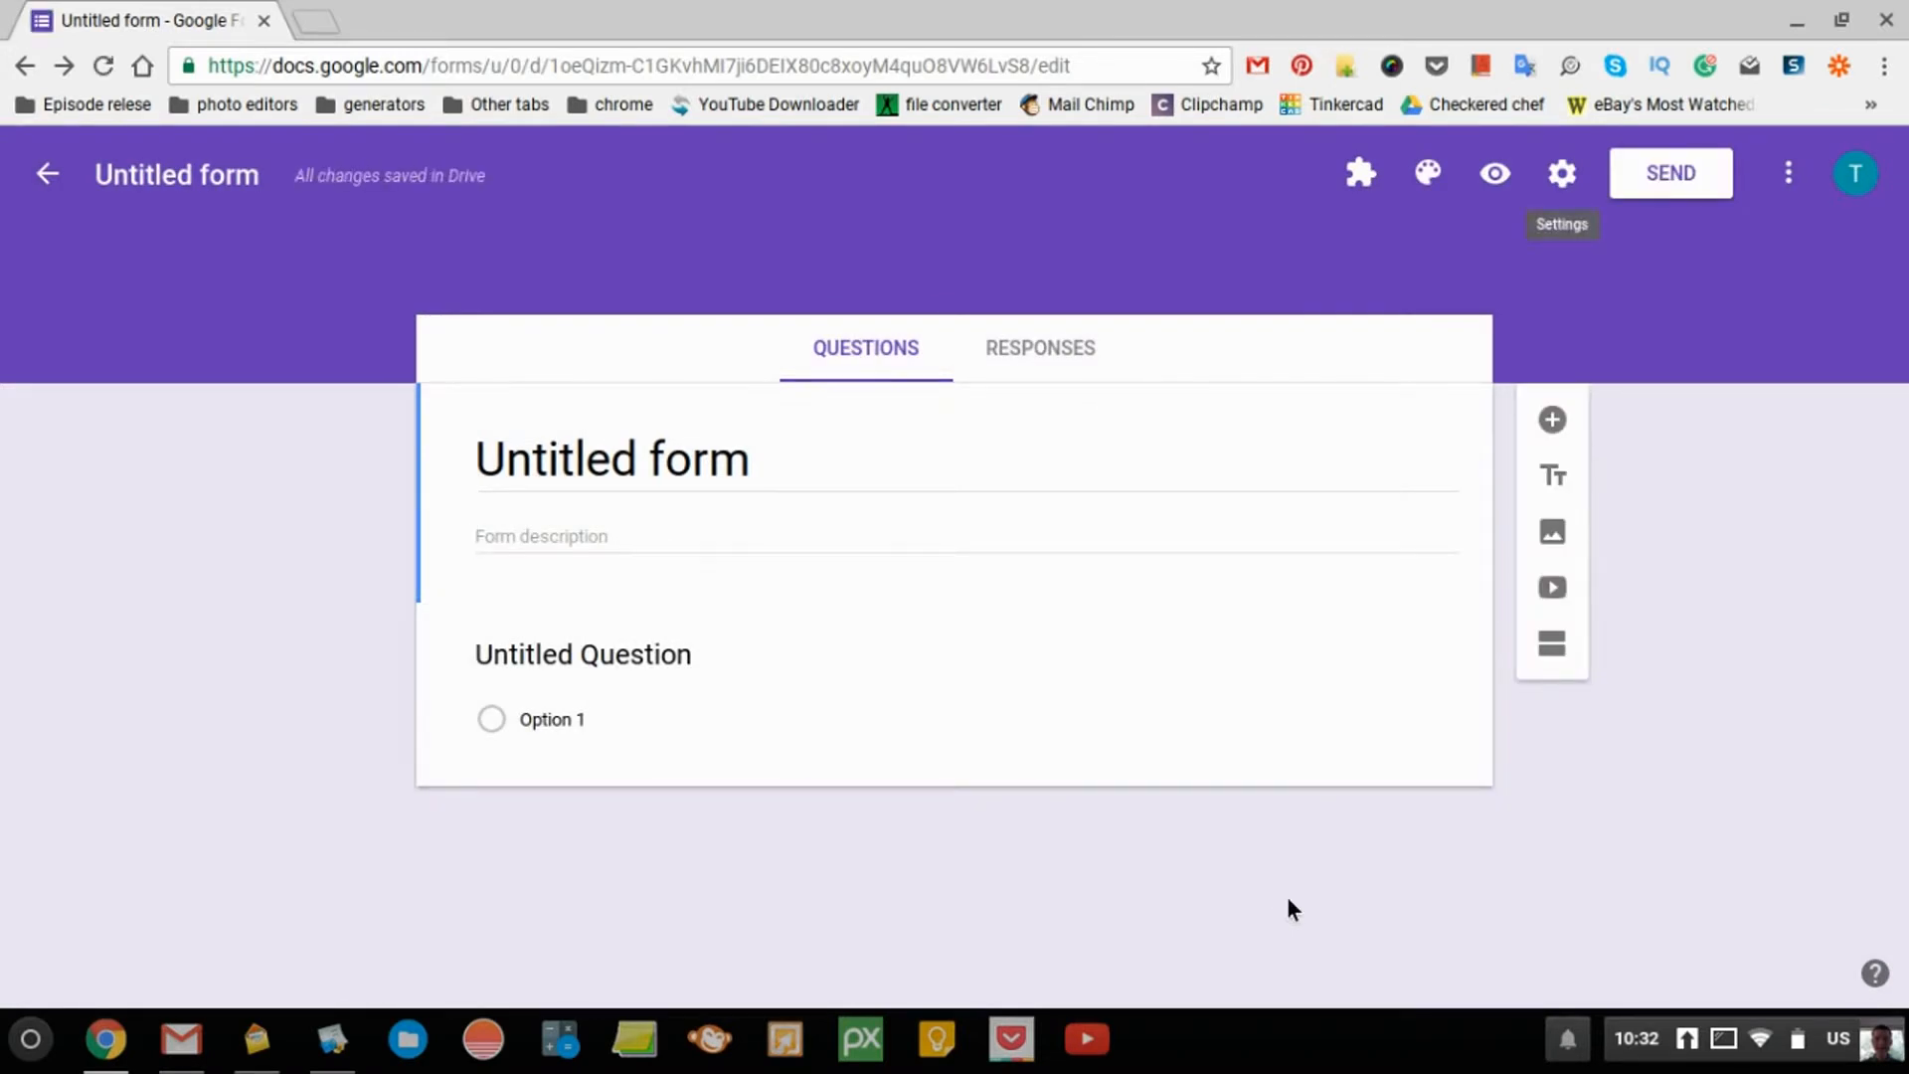
Step: Replace the form's heading with the title "quizz"
{"action": "left_click", "coordinate": [776, 479]}
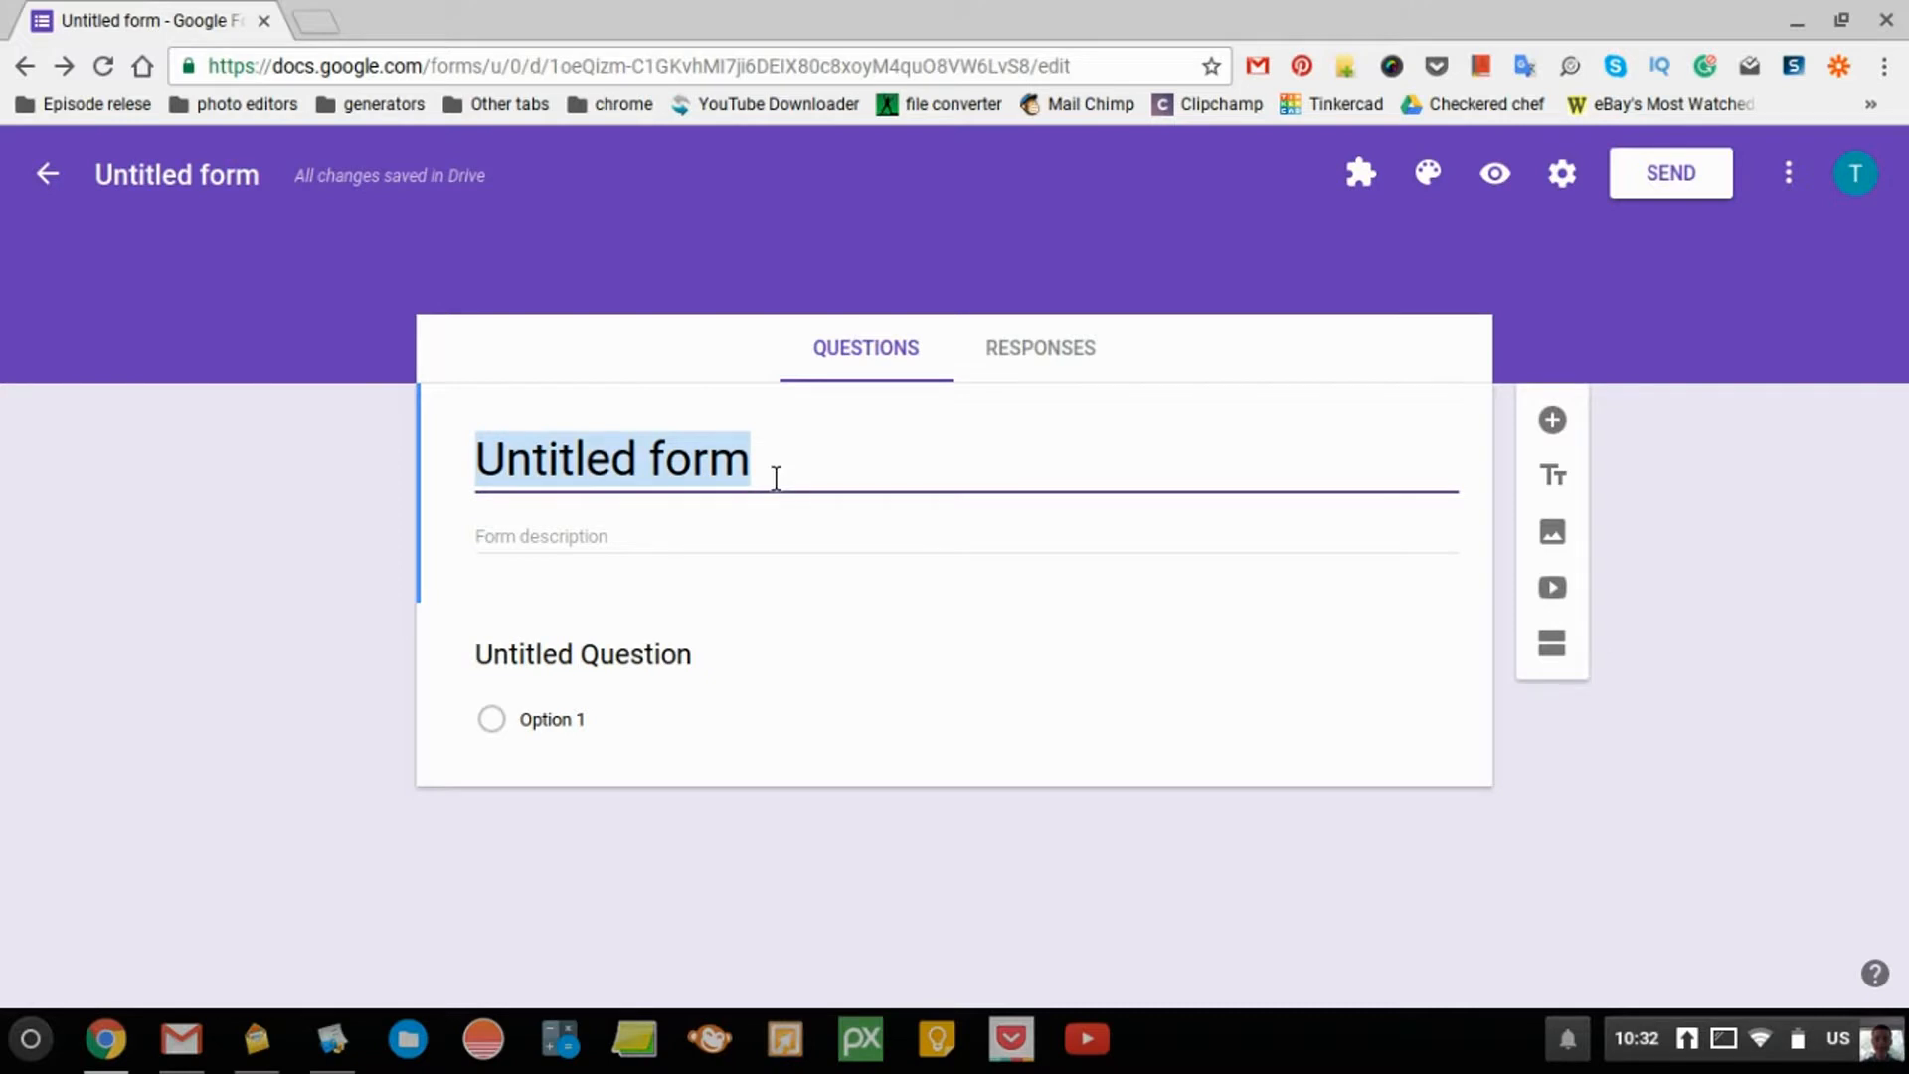
{"action": "type", "text": "q"}
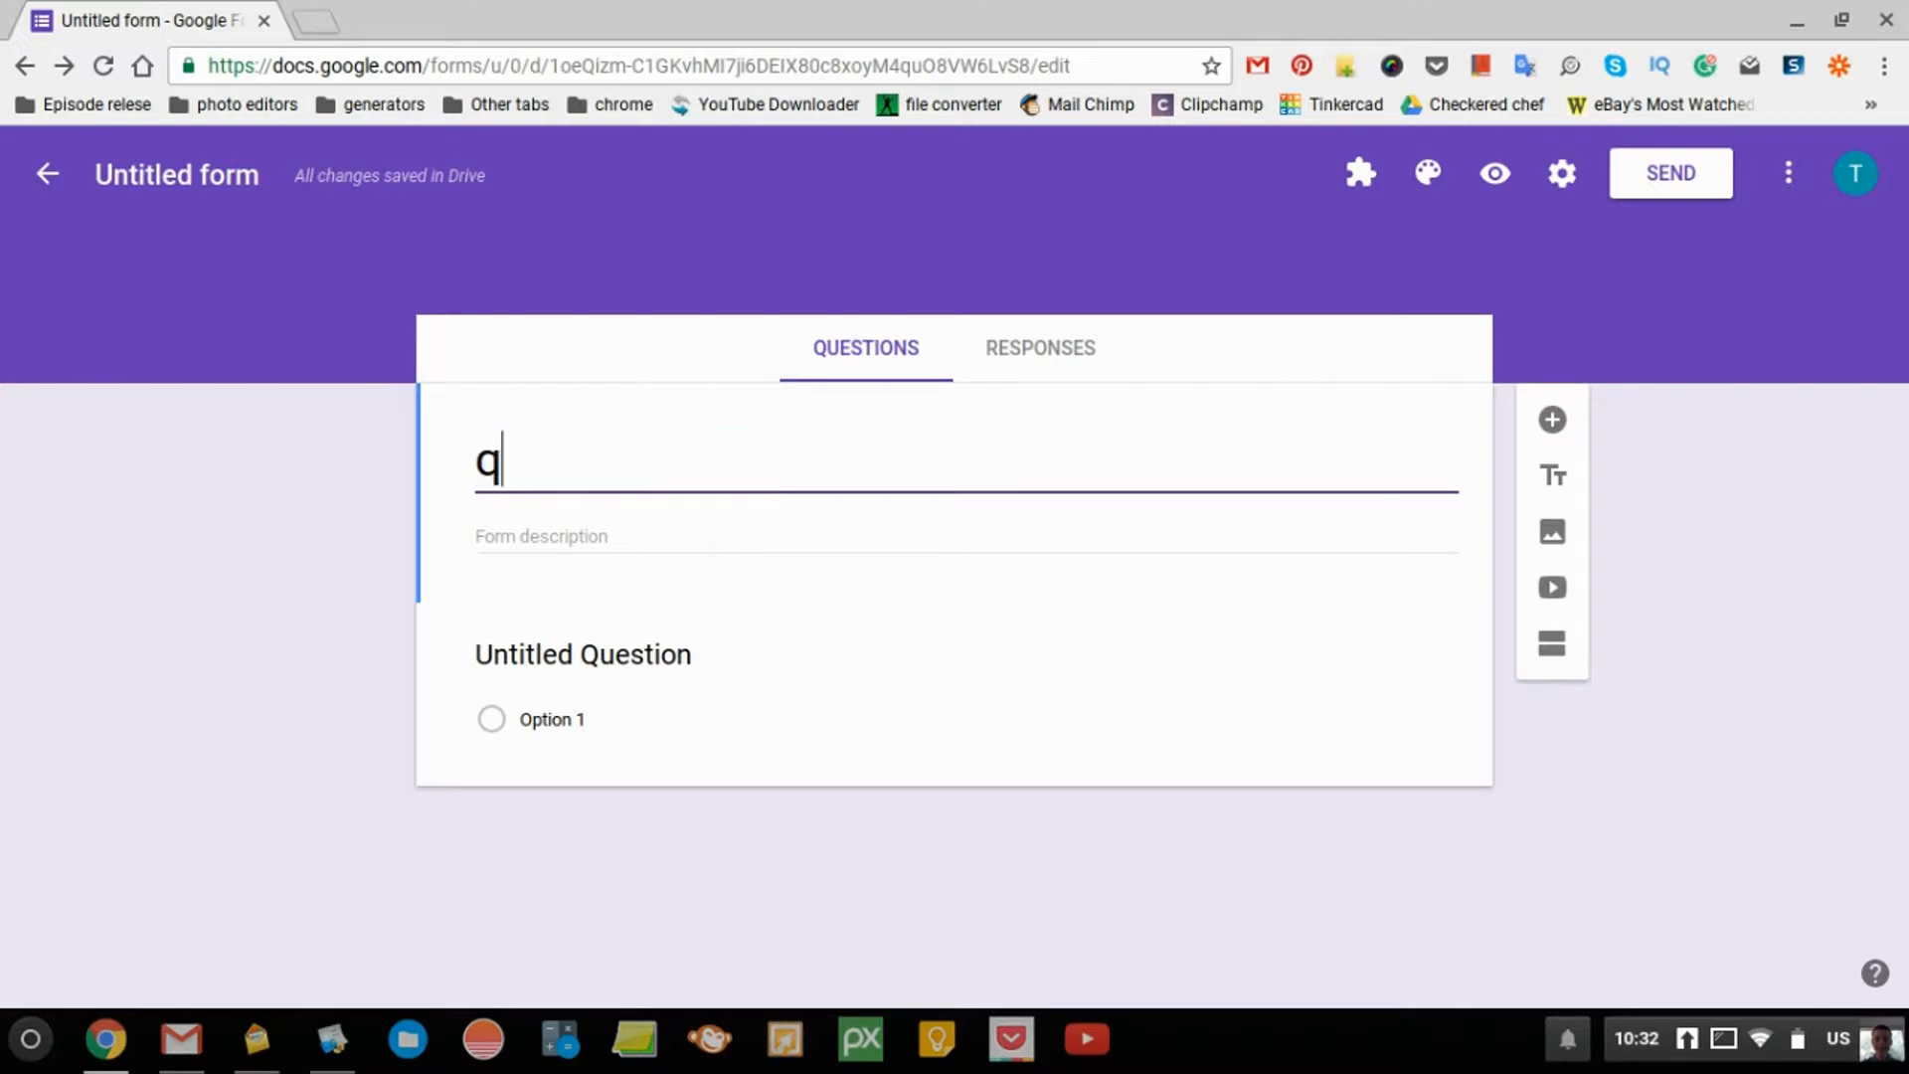
{"action": "type", "text": "uizz"}
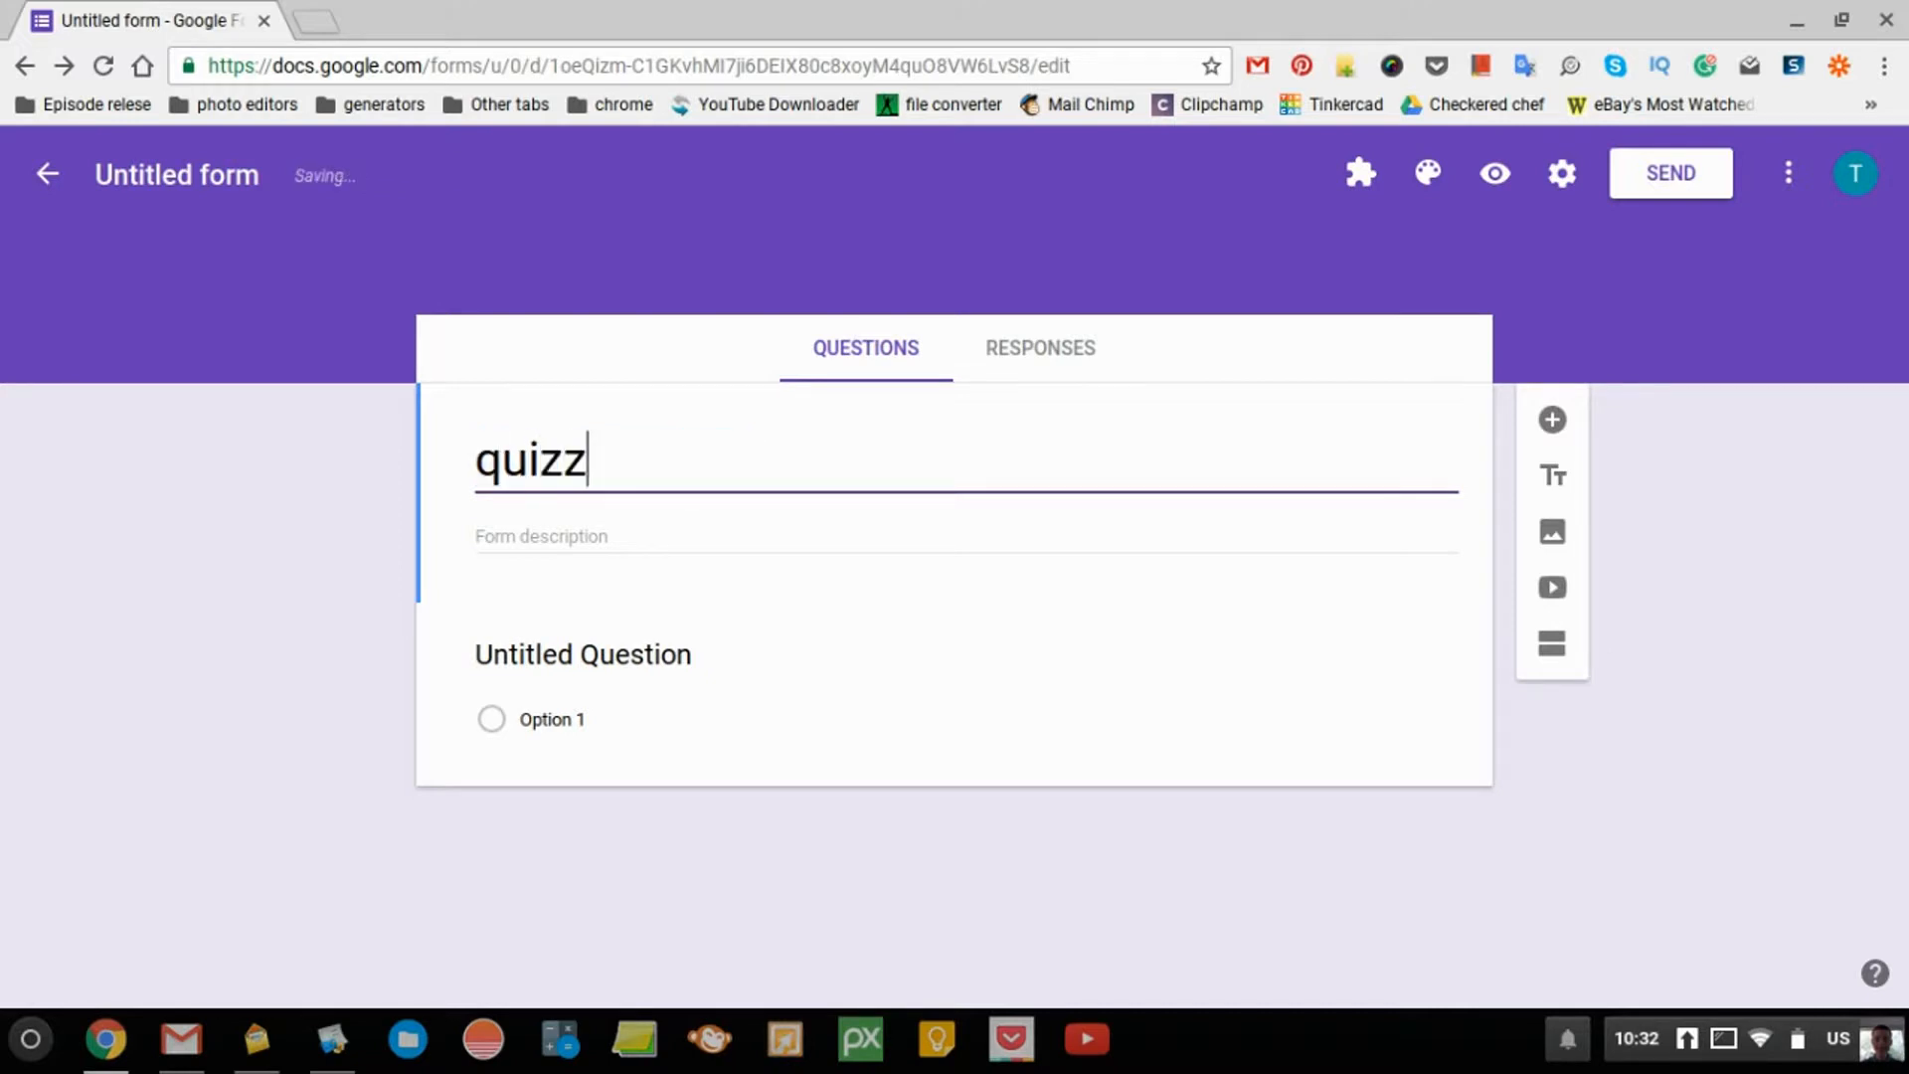
Step: Enter "how many months in a year?" as the first question and keep its type as Multiple choice
{"action": "left_click", "coordinate": [584, 666]}
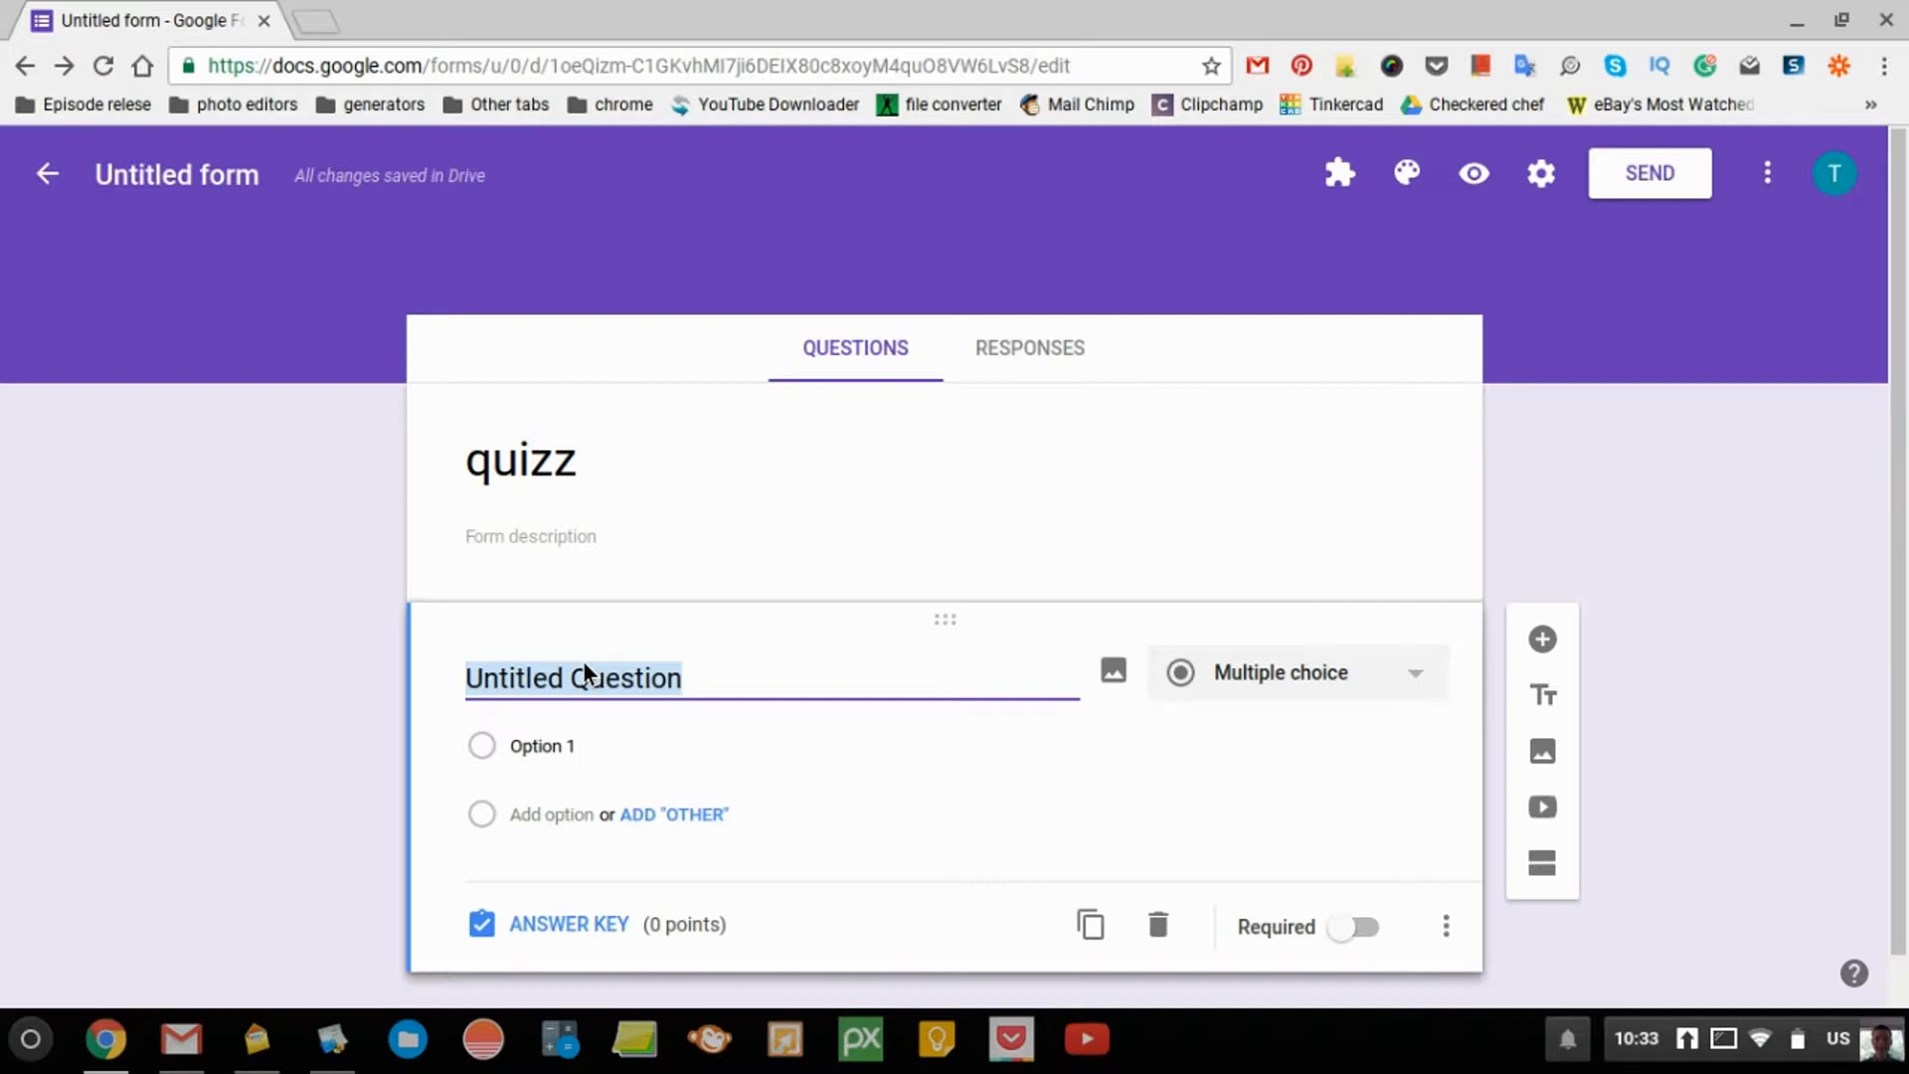
{"action": "type", "text": "ho"}
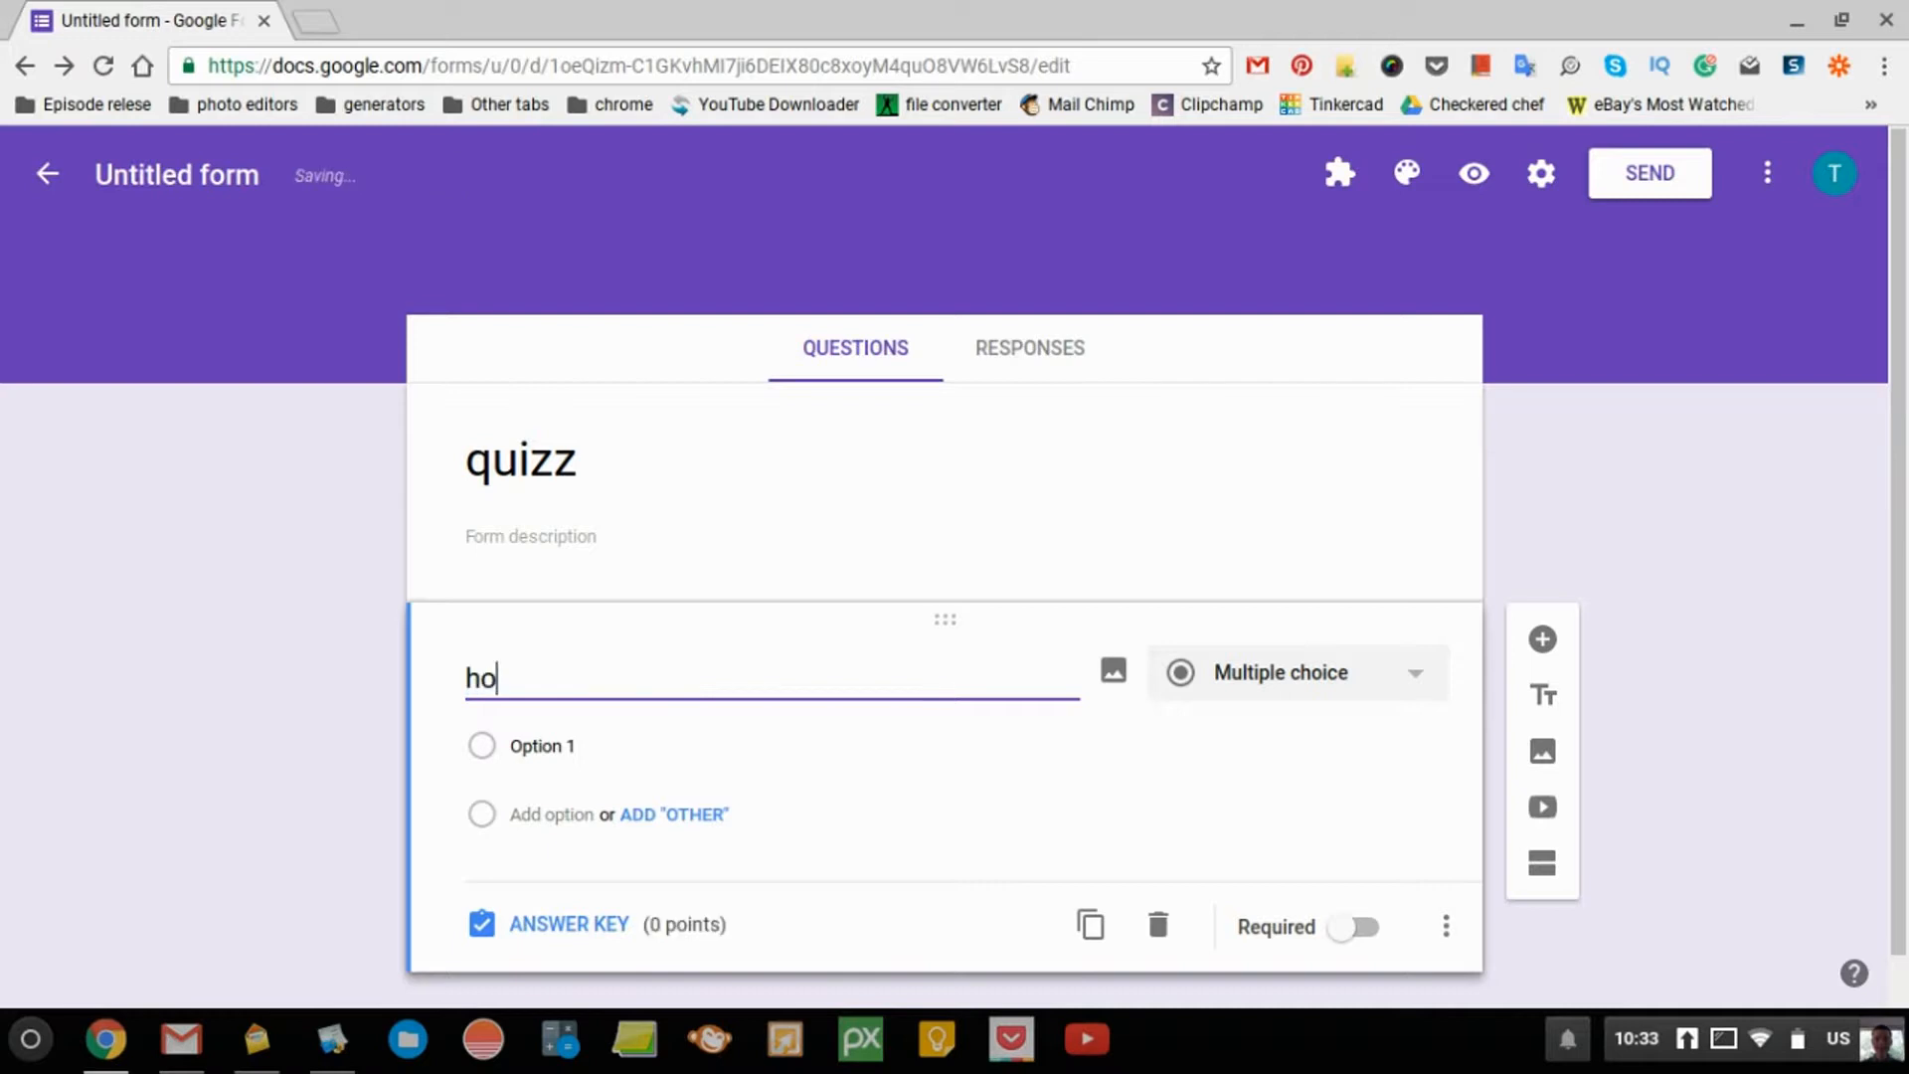
{"action": "type", "text": "w many months in a year?"}
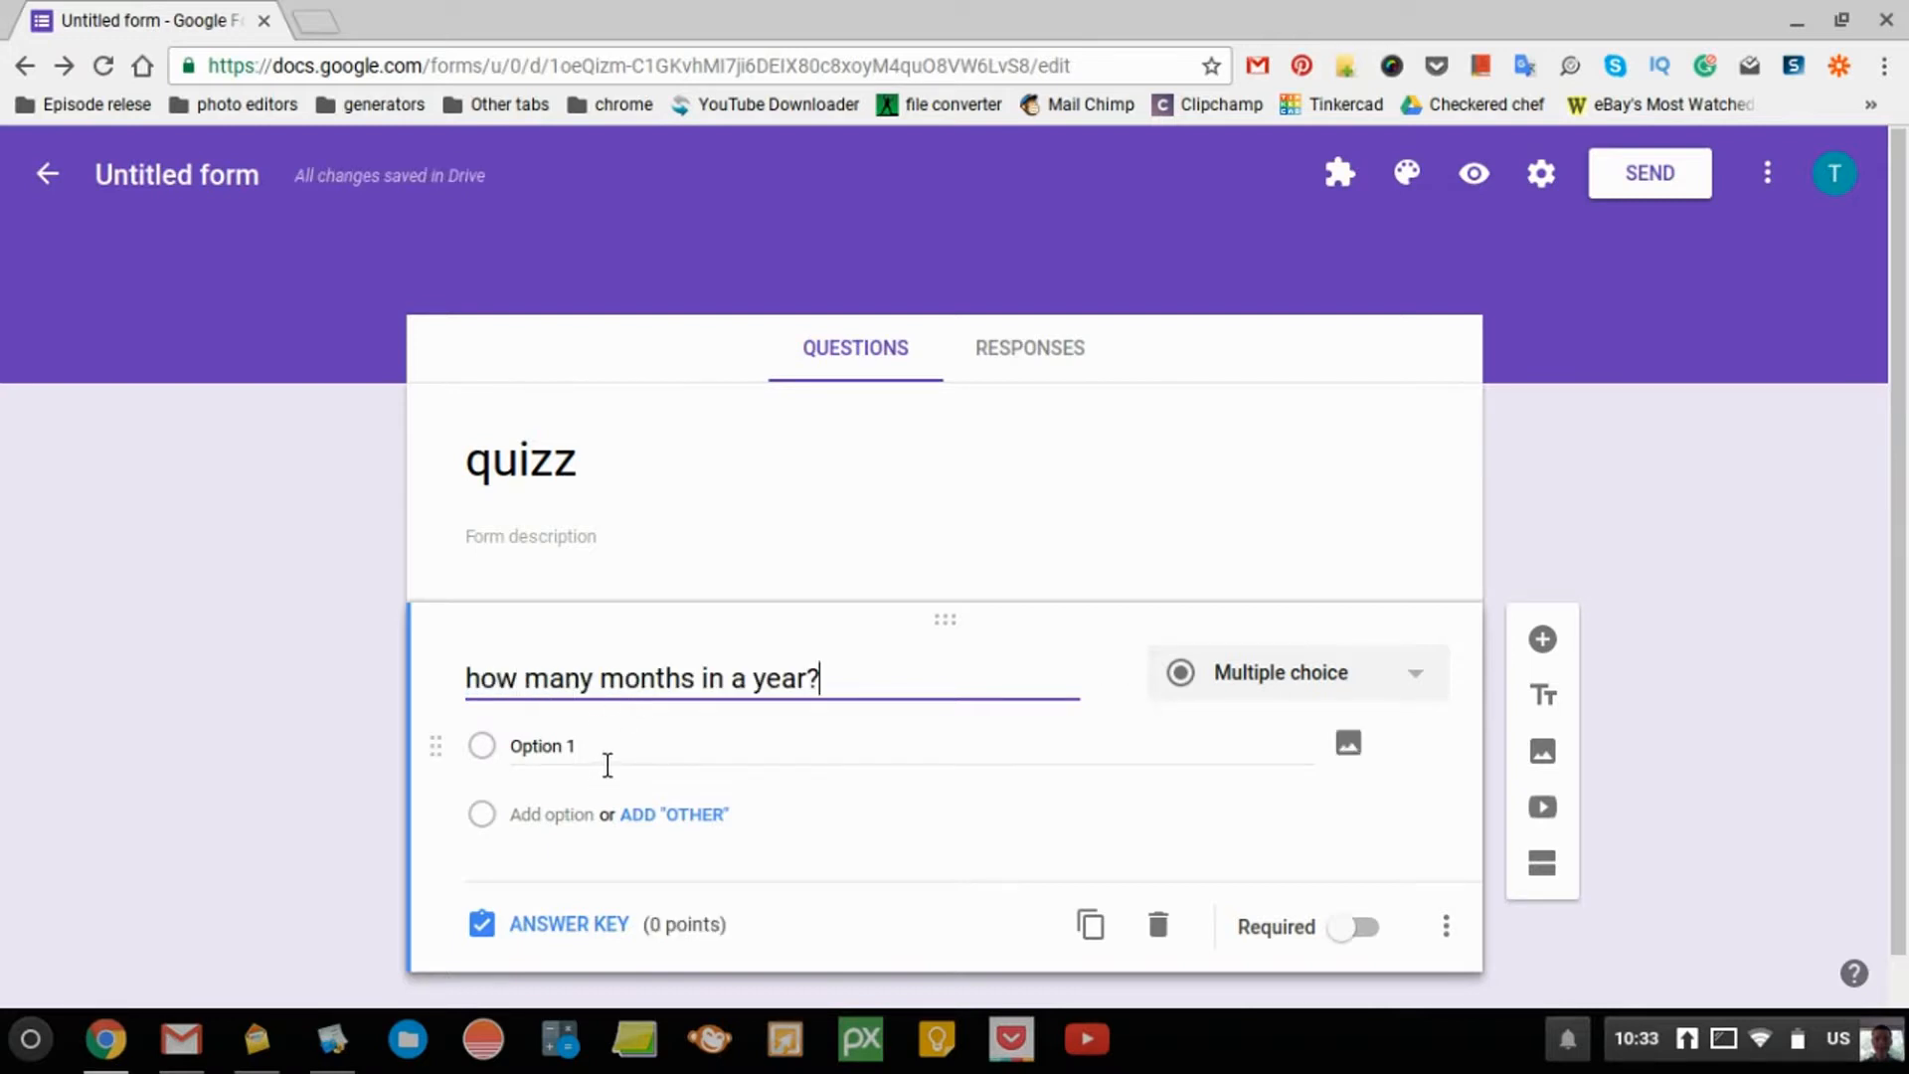
{"action": "left_click", "coordinate": [1324, 685]}
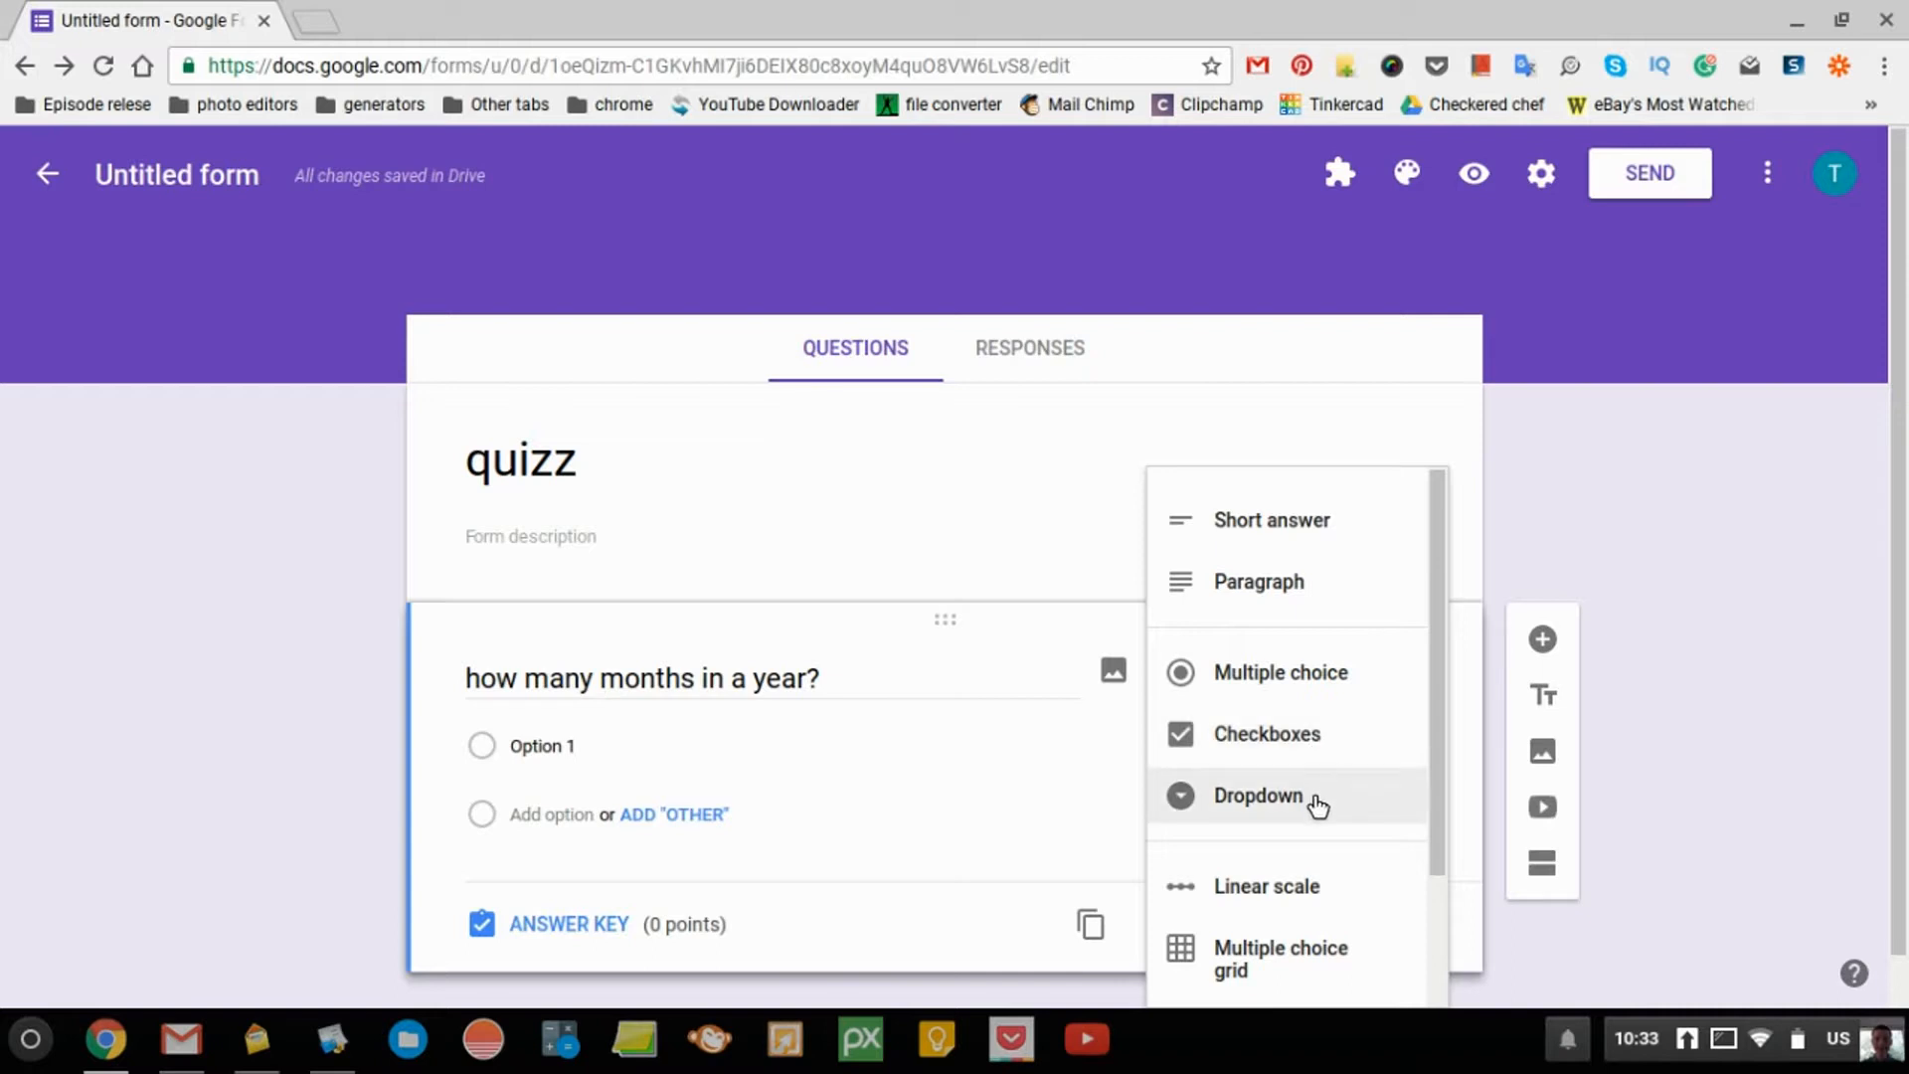
{"action": "left_click", "coordinate": [1306, 691]}
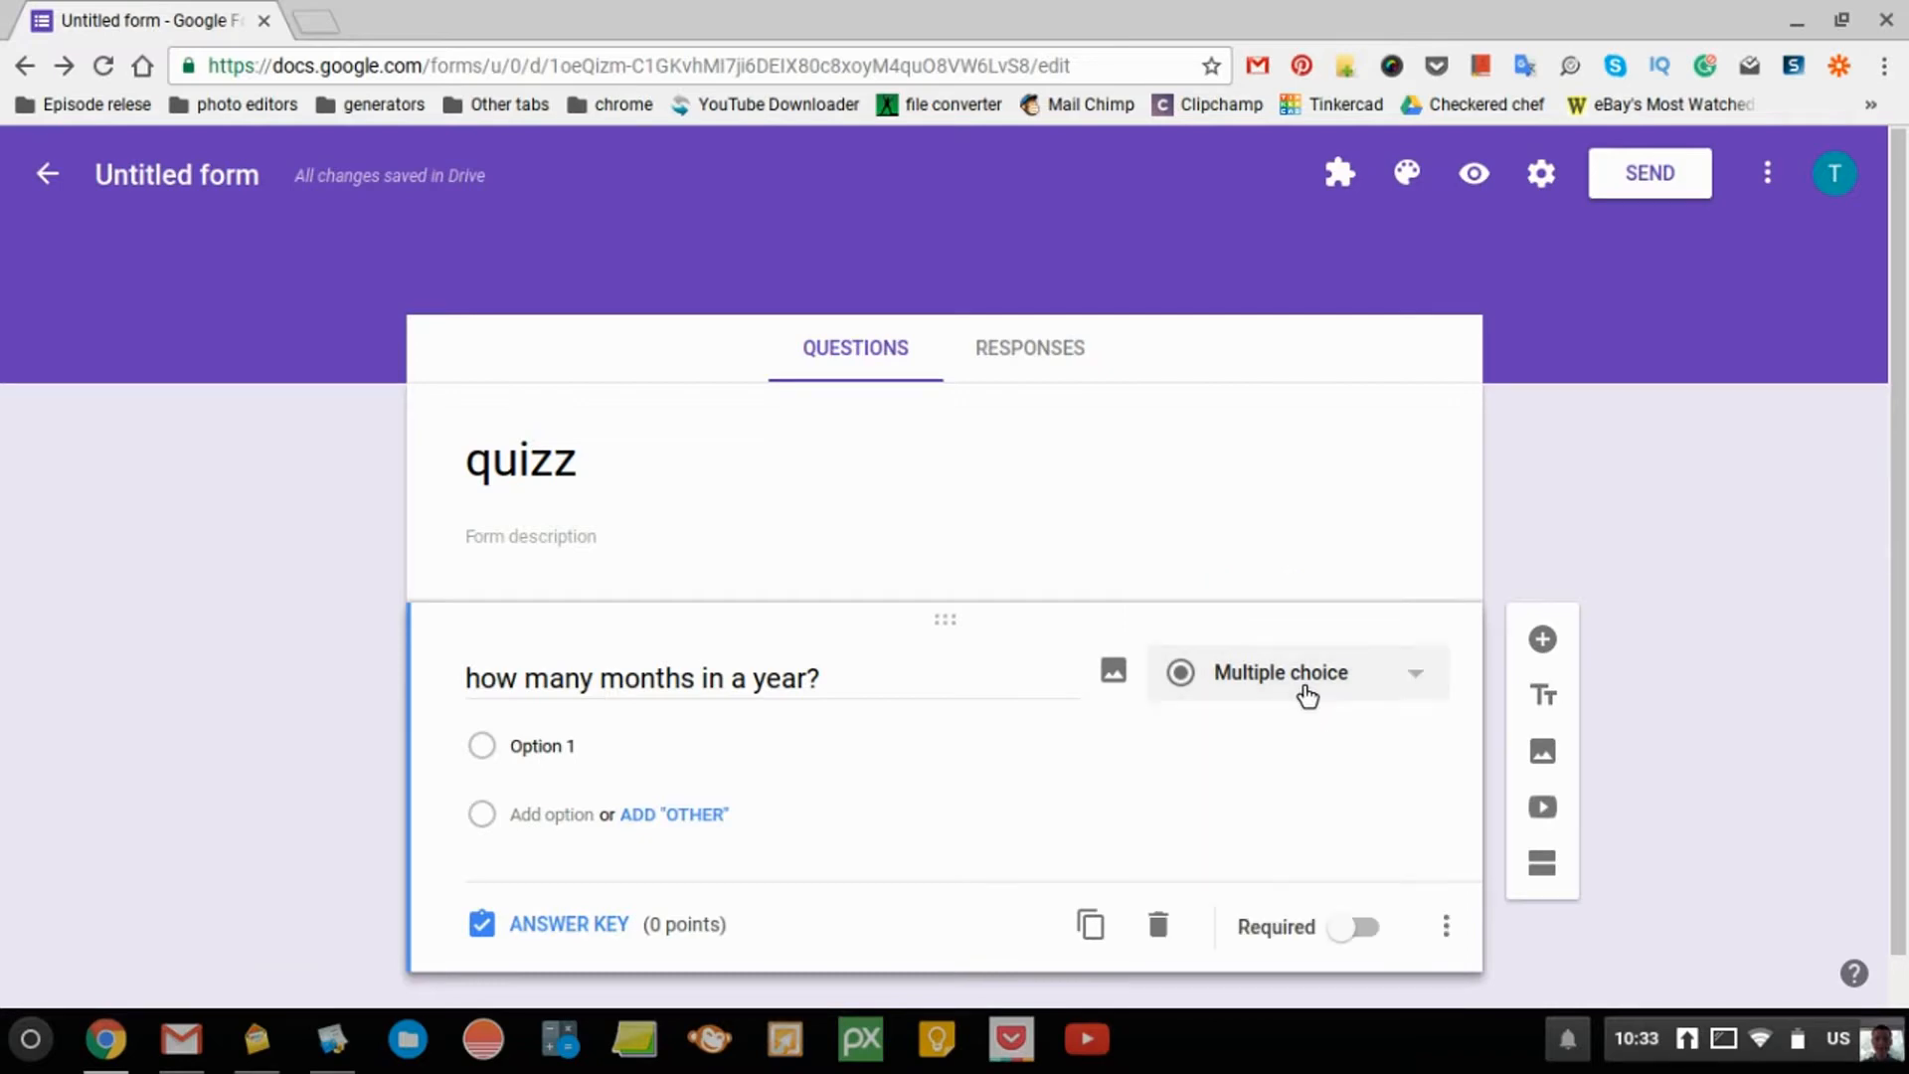
Step: Give the months question two answer options, 6 and 12
{"action": "left_click", "coordinate": [614, 762]}
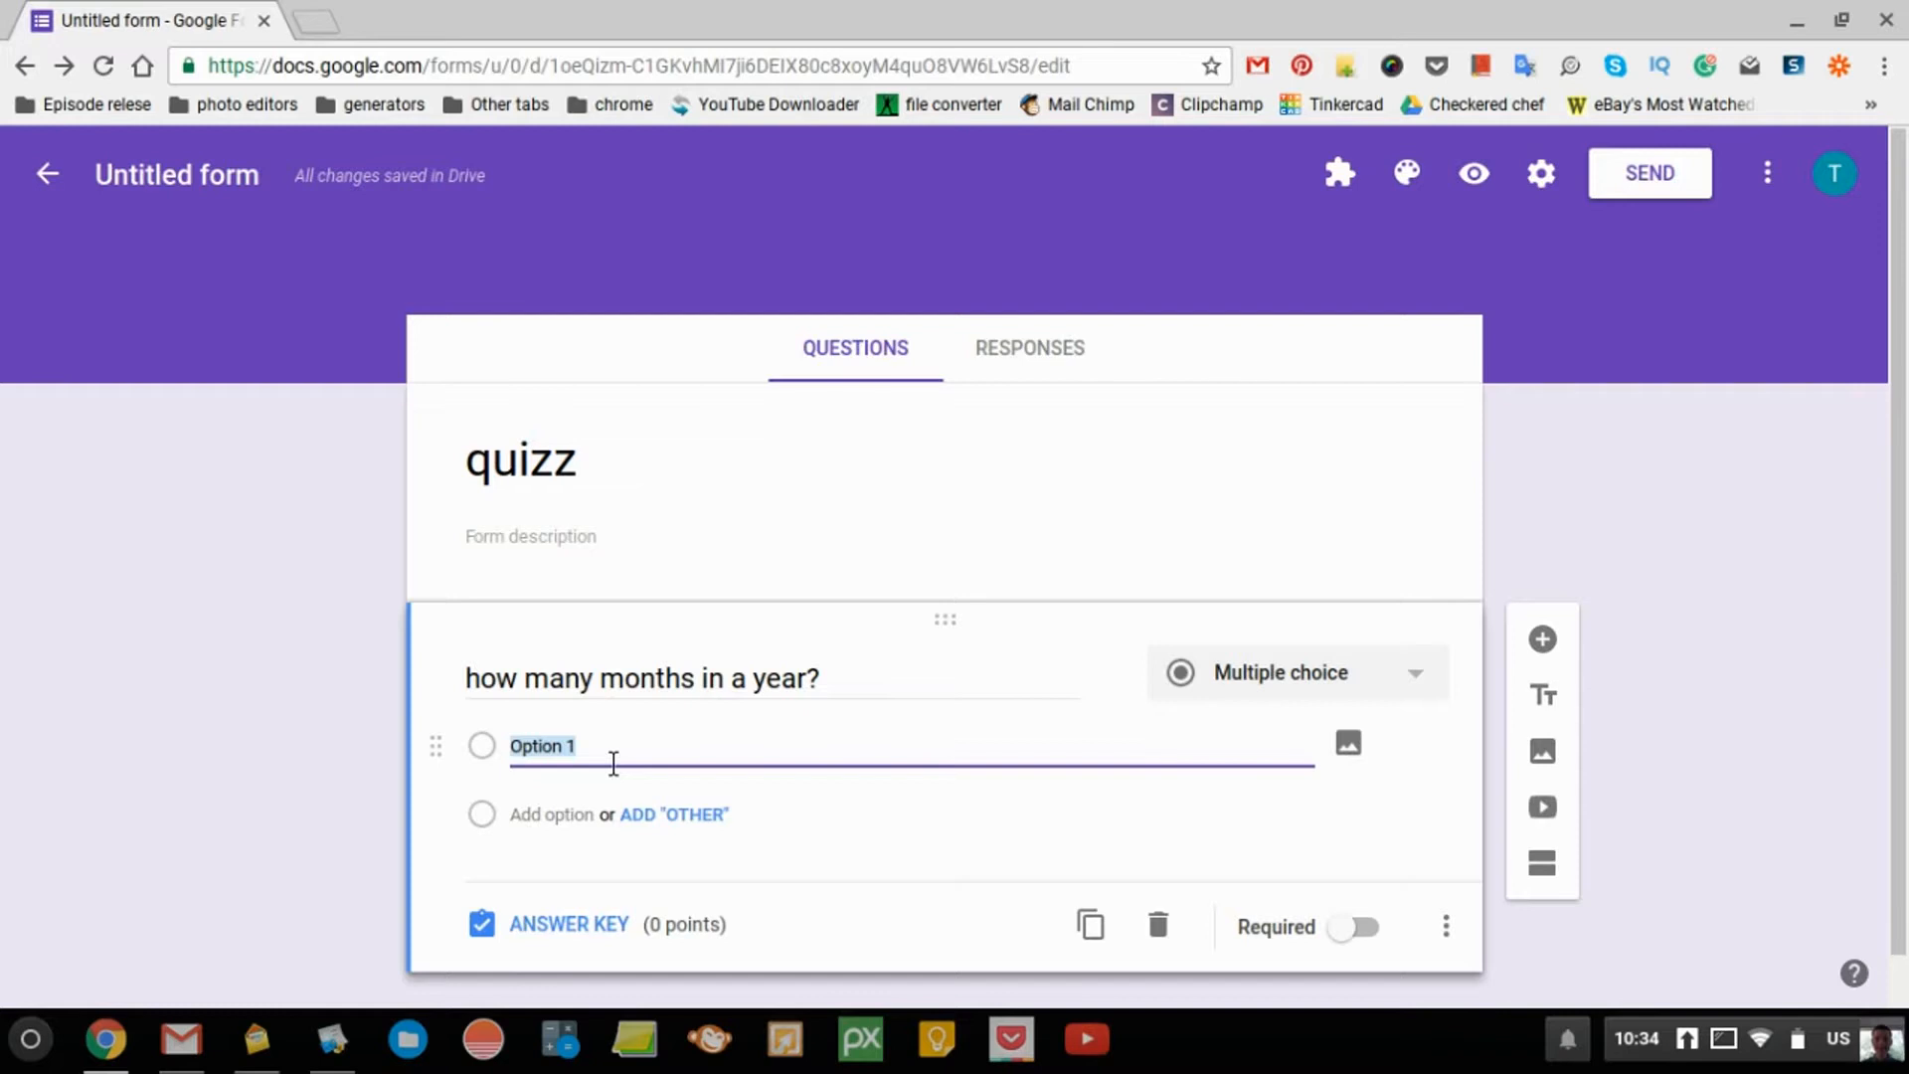
{"action": "type", "text": "6"}
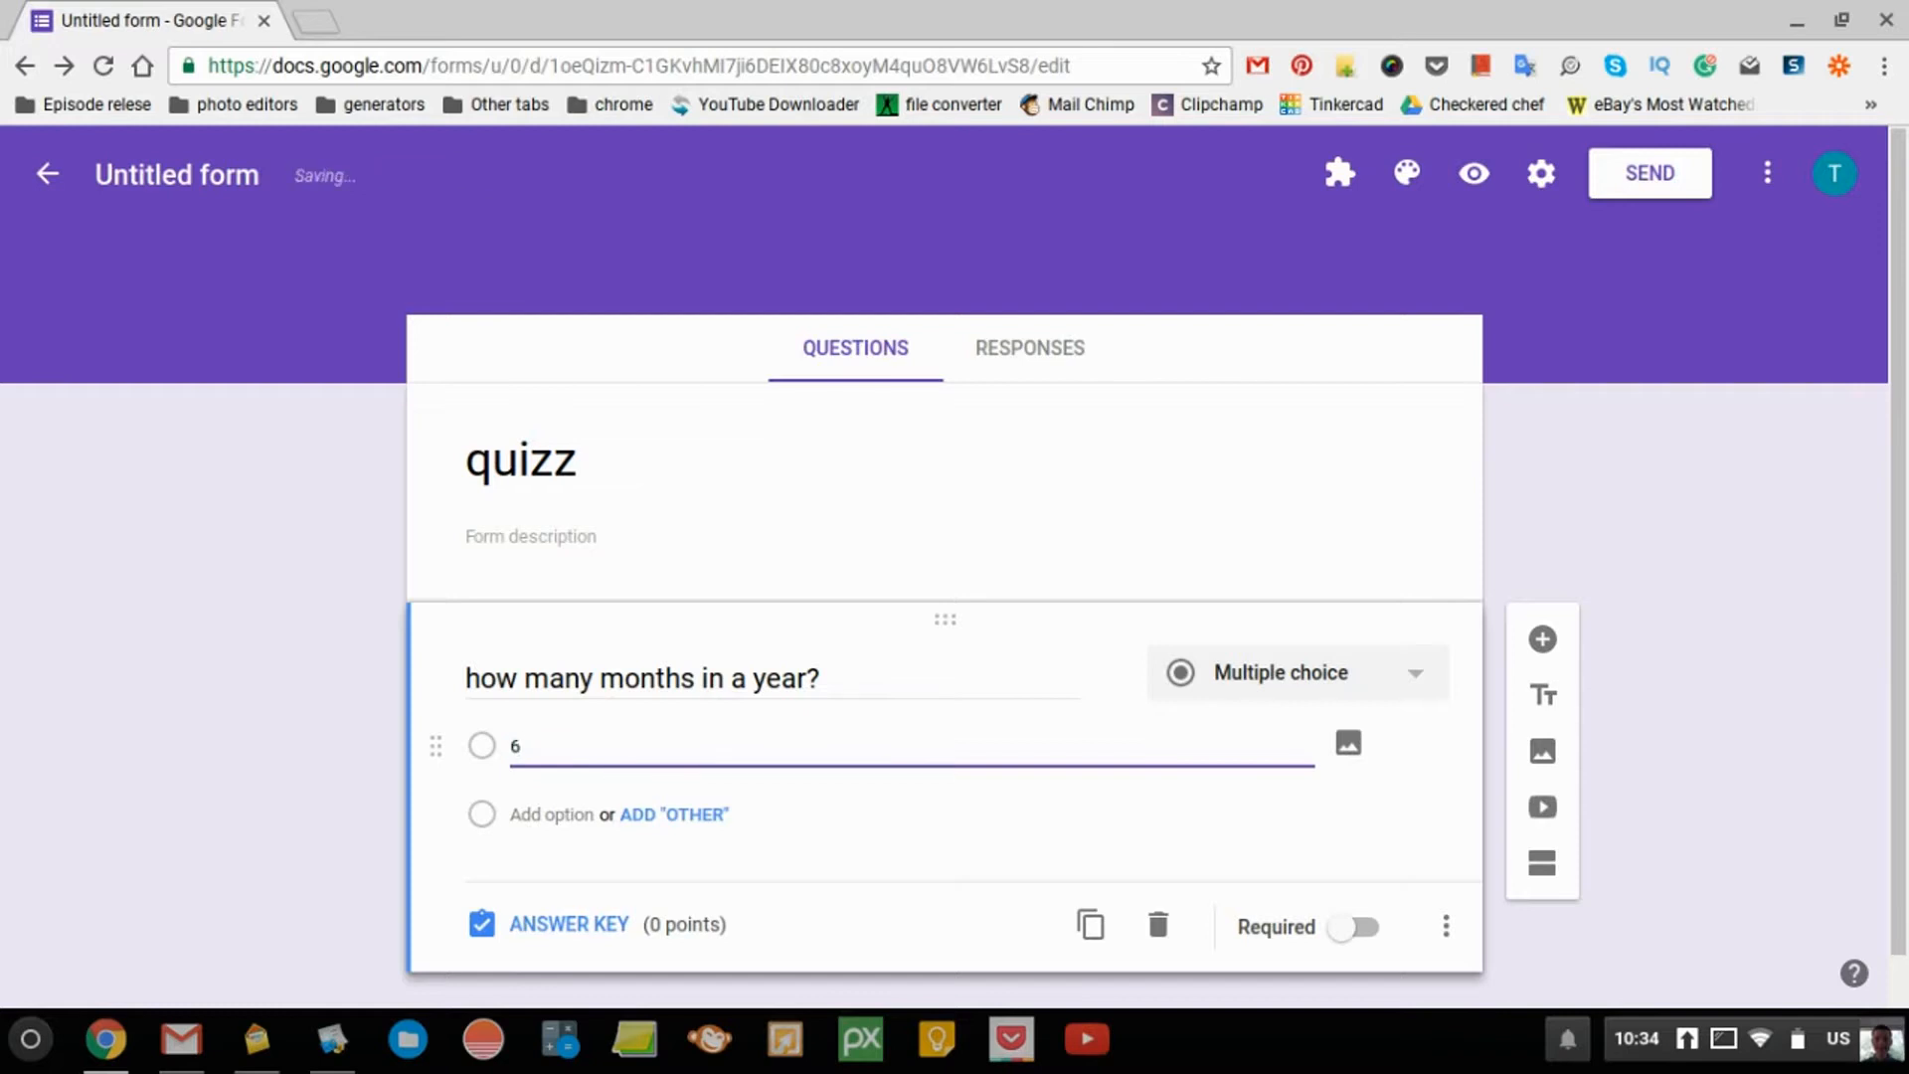
{"action": "left_click", "coordinate": [580, 824]}
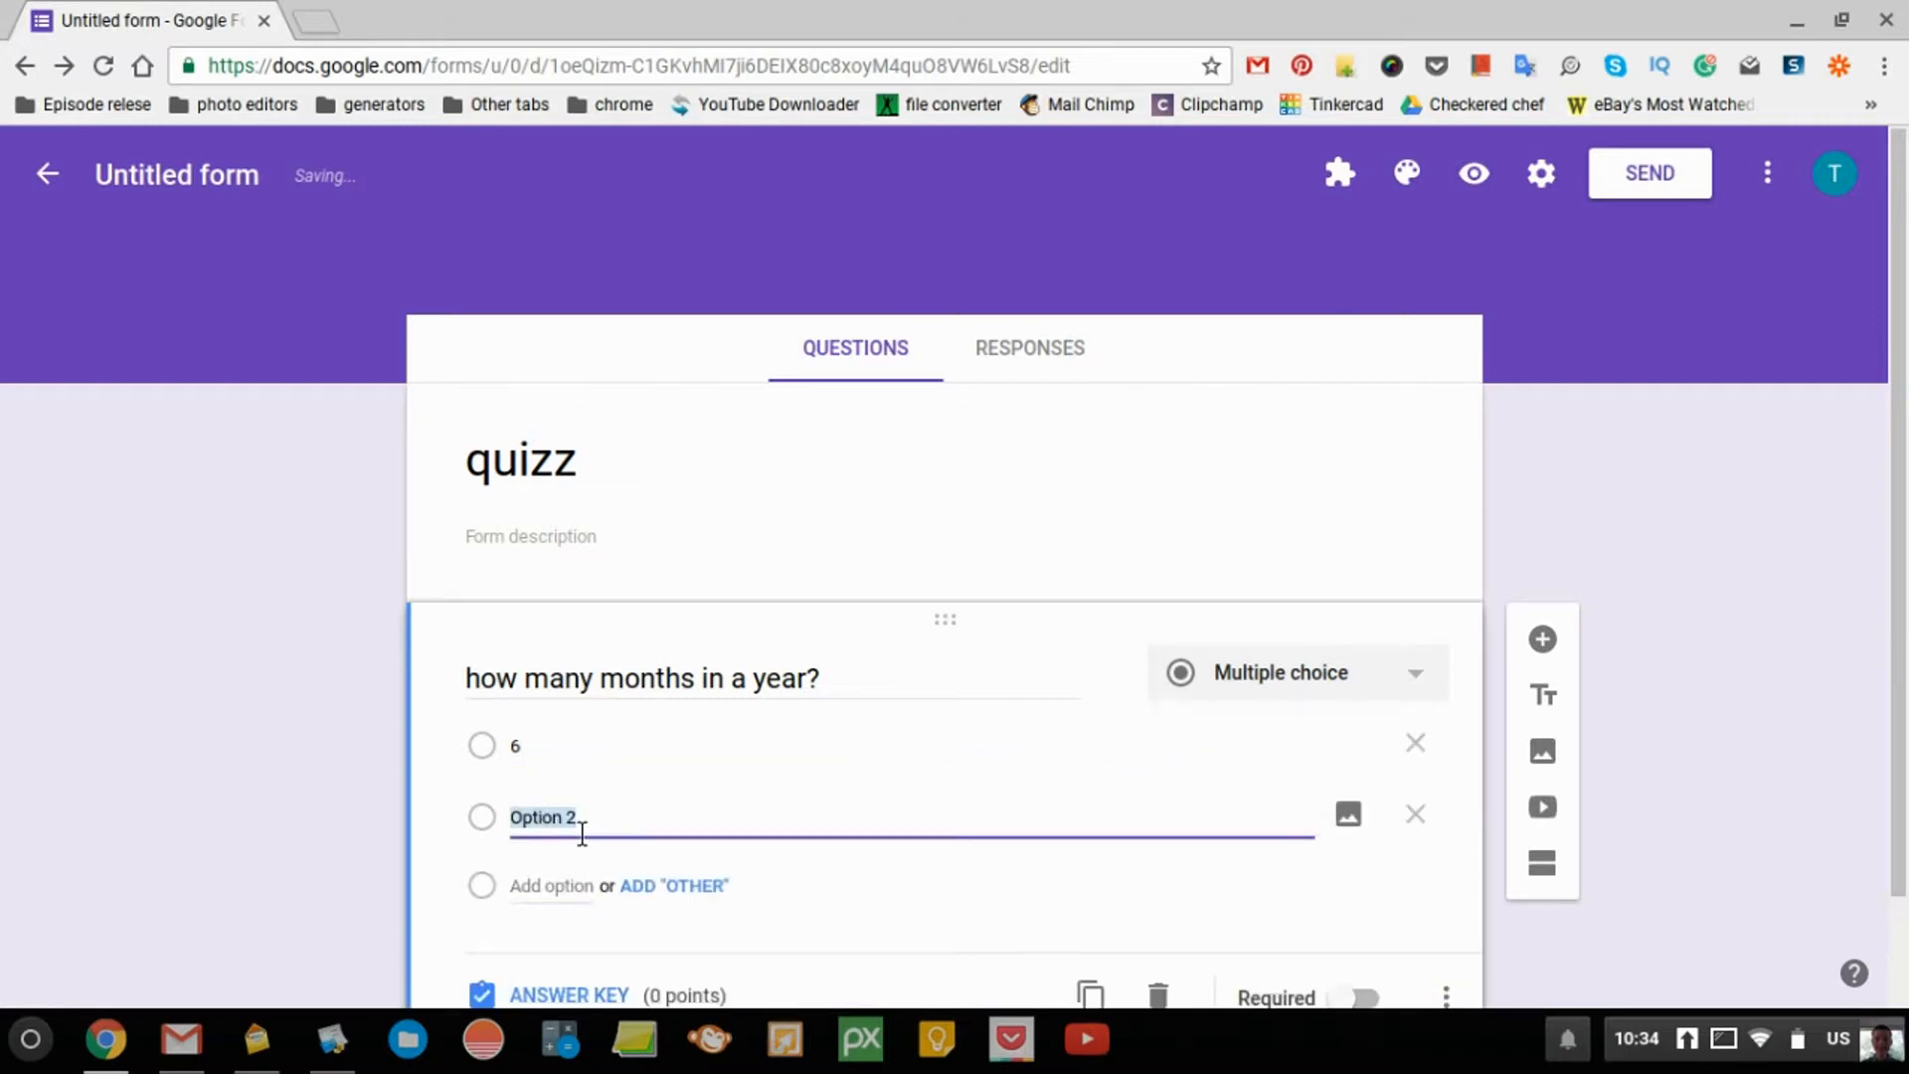
{"action": "type", "text": "12"}
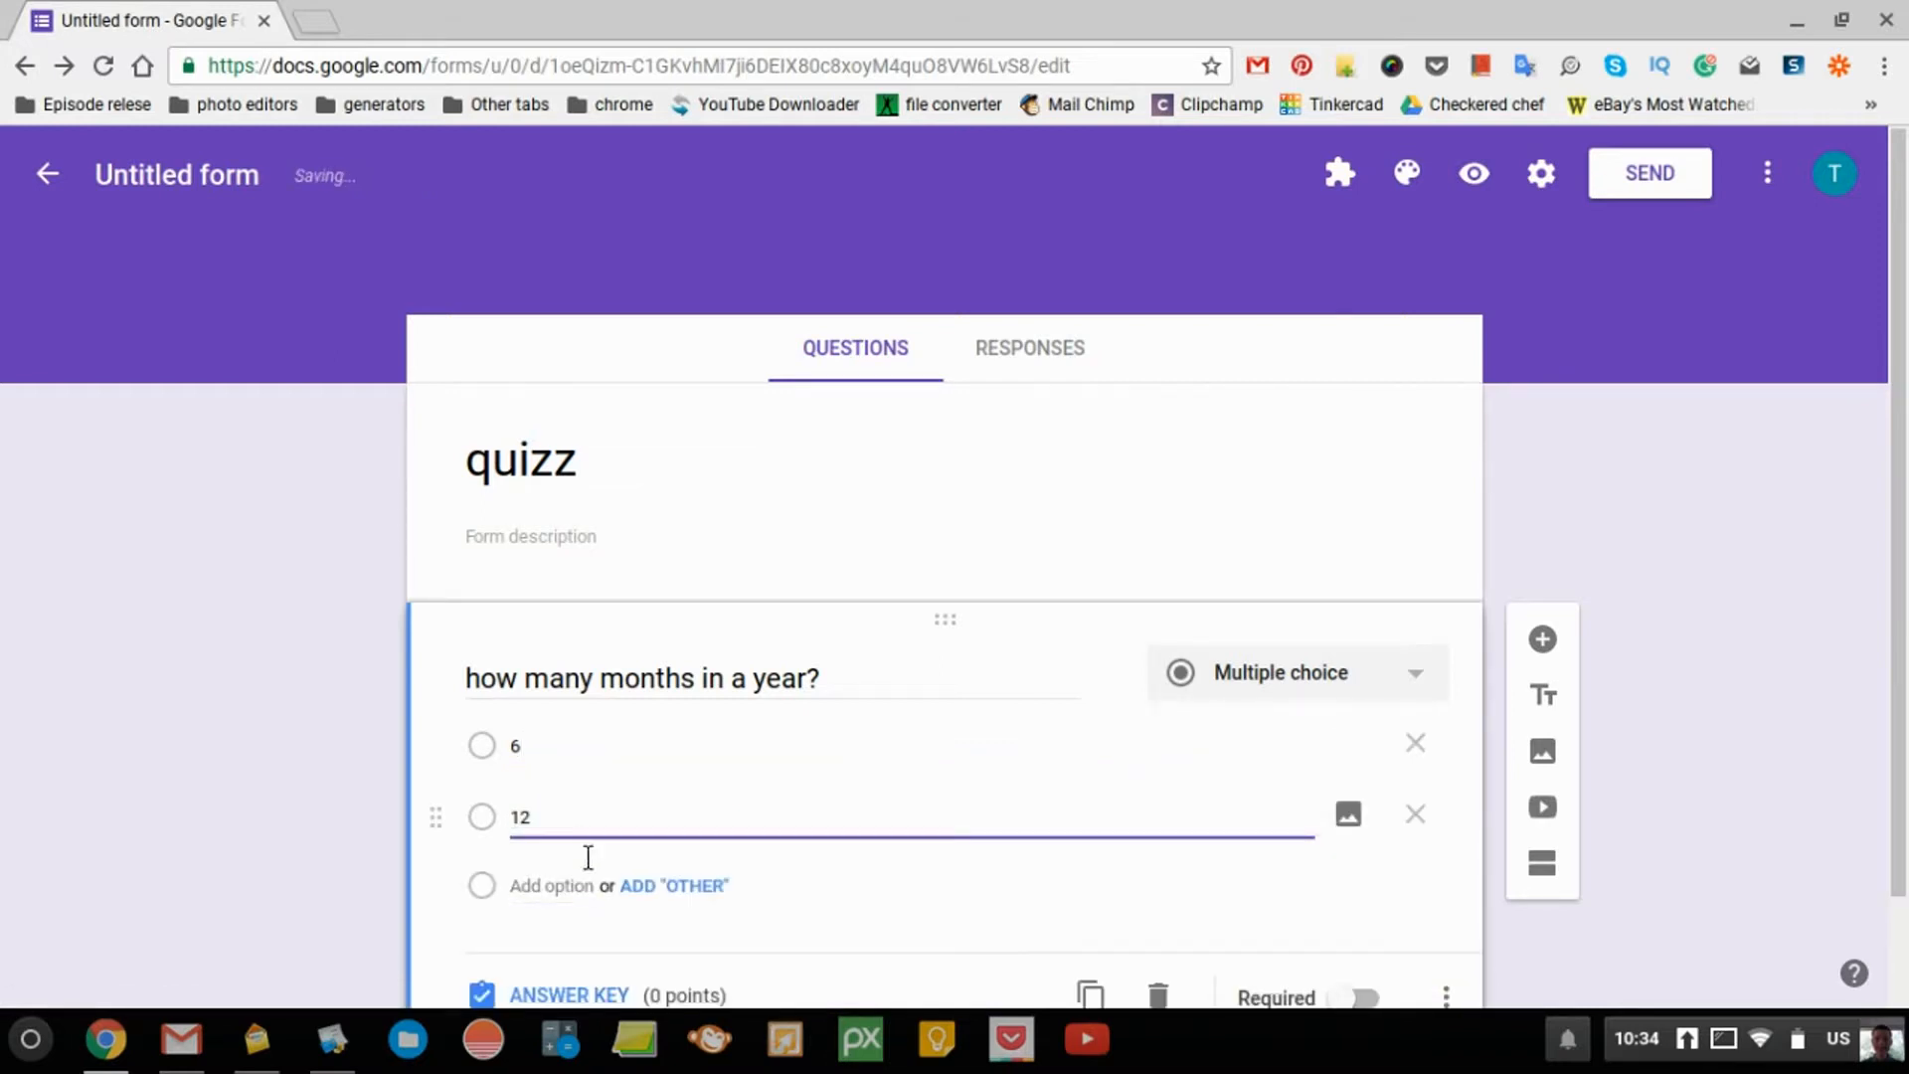
Step: In the question's answer key, mark 12 as the correct answer and set the value to 1 point
{"action": "scroll", "coordinate": [454, 881], "scroll_direction": "down", "scroll_amount": 2}
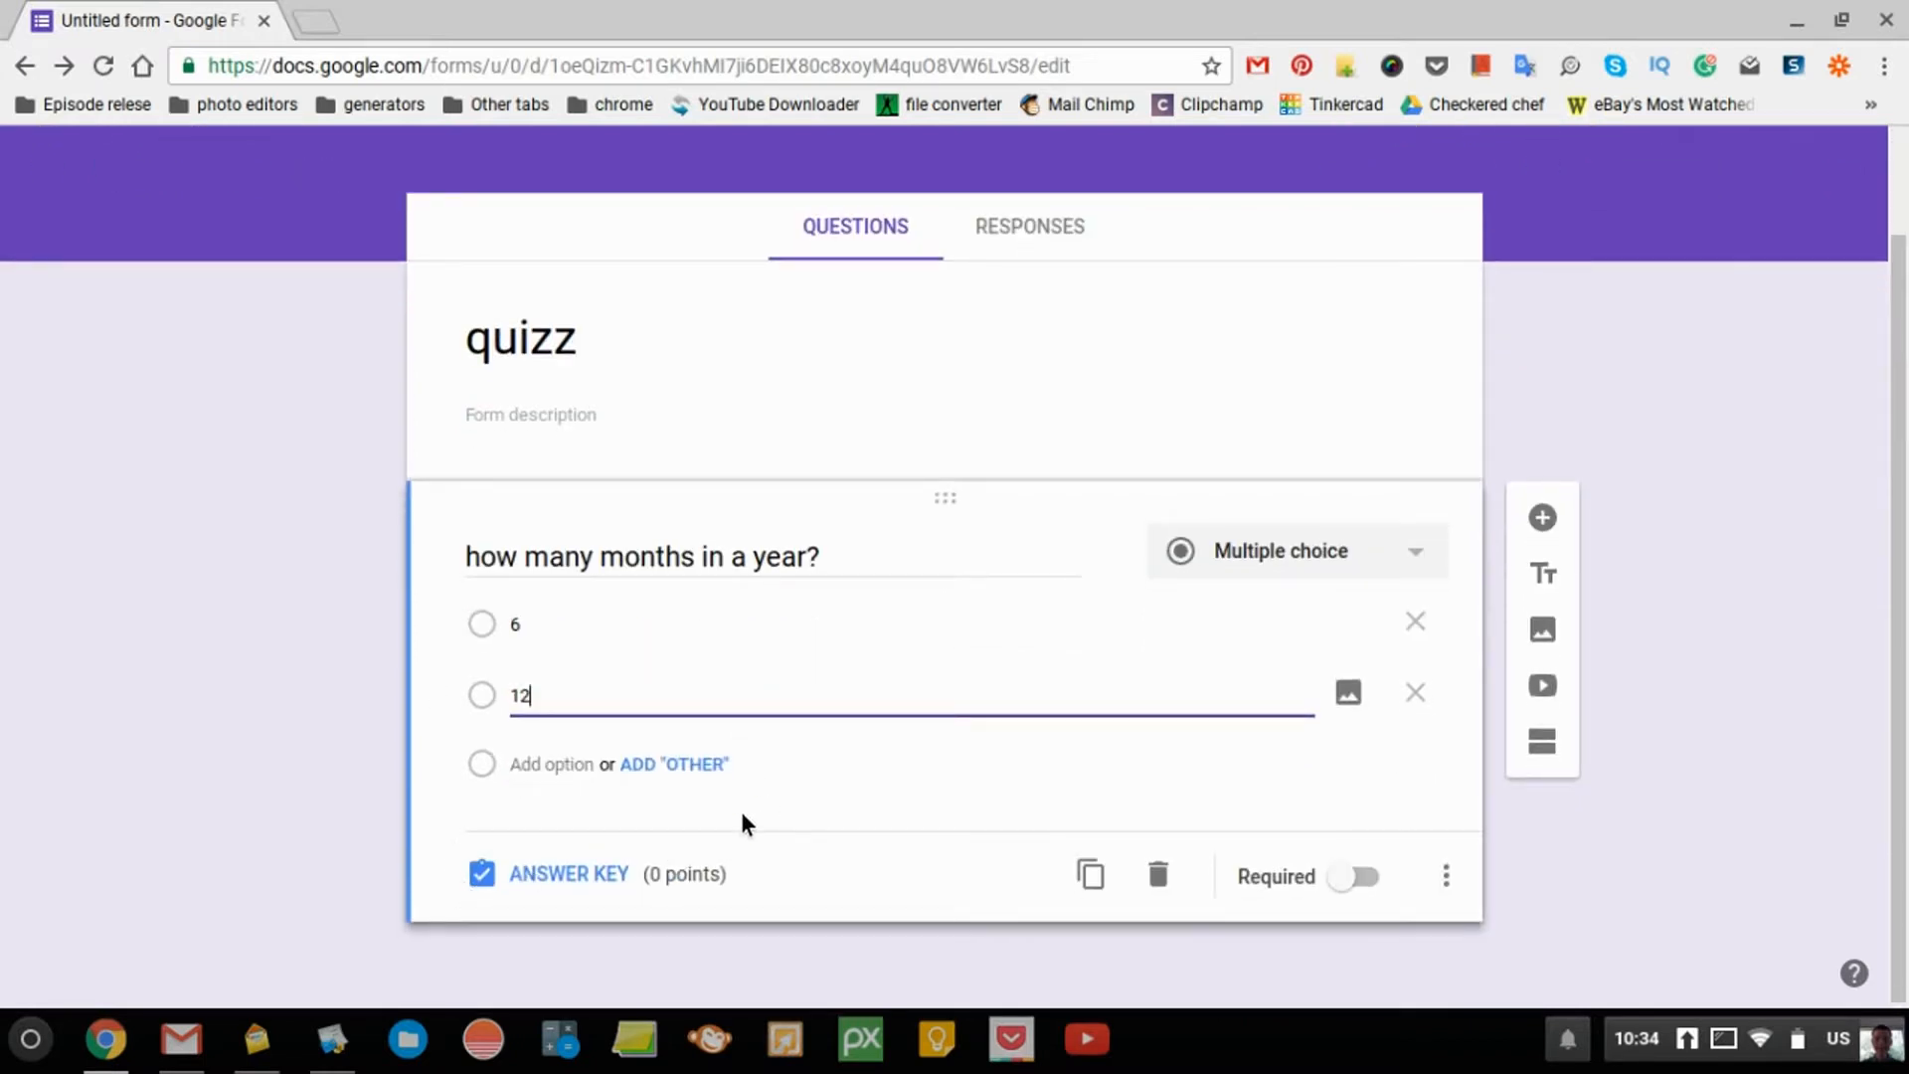
{"action": "left_click", "coordinate": [588, 875]}
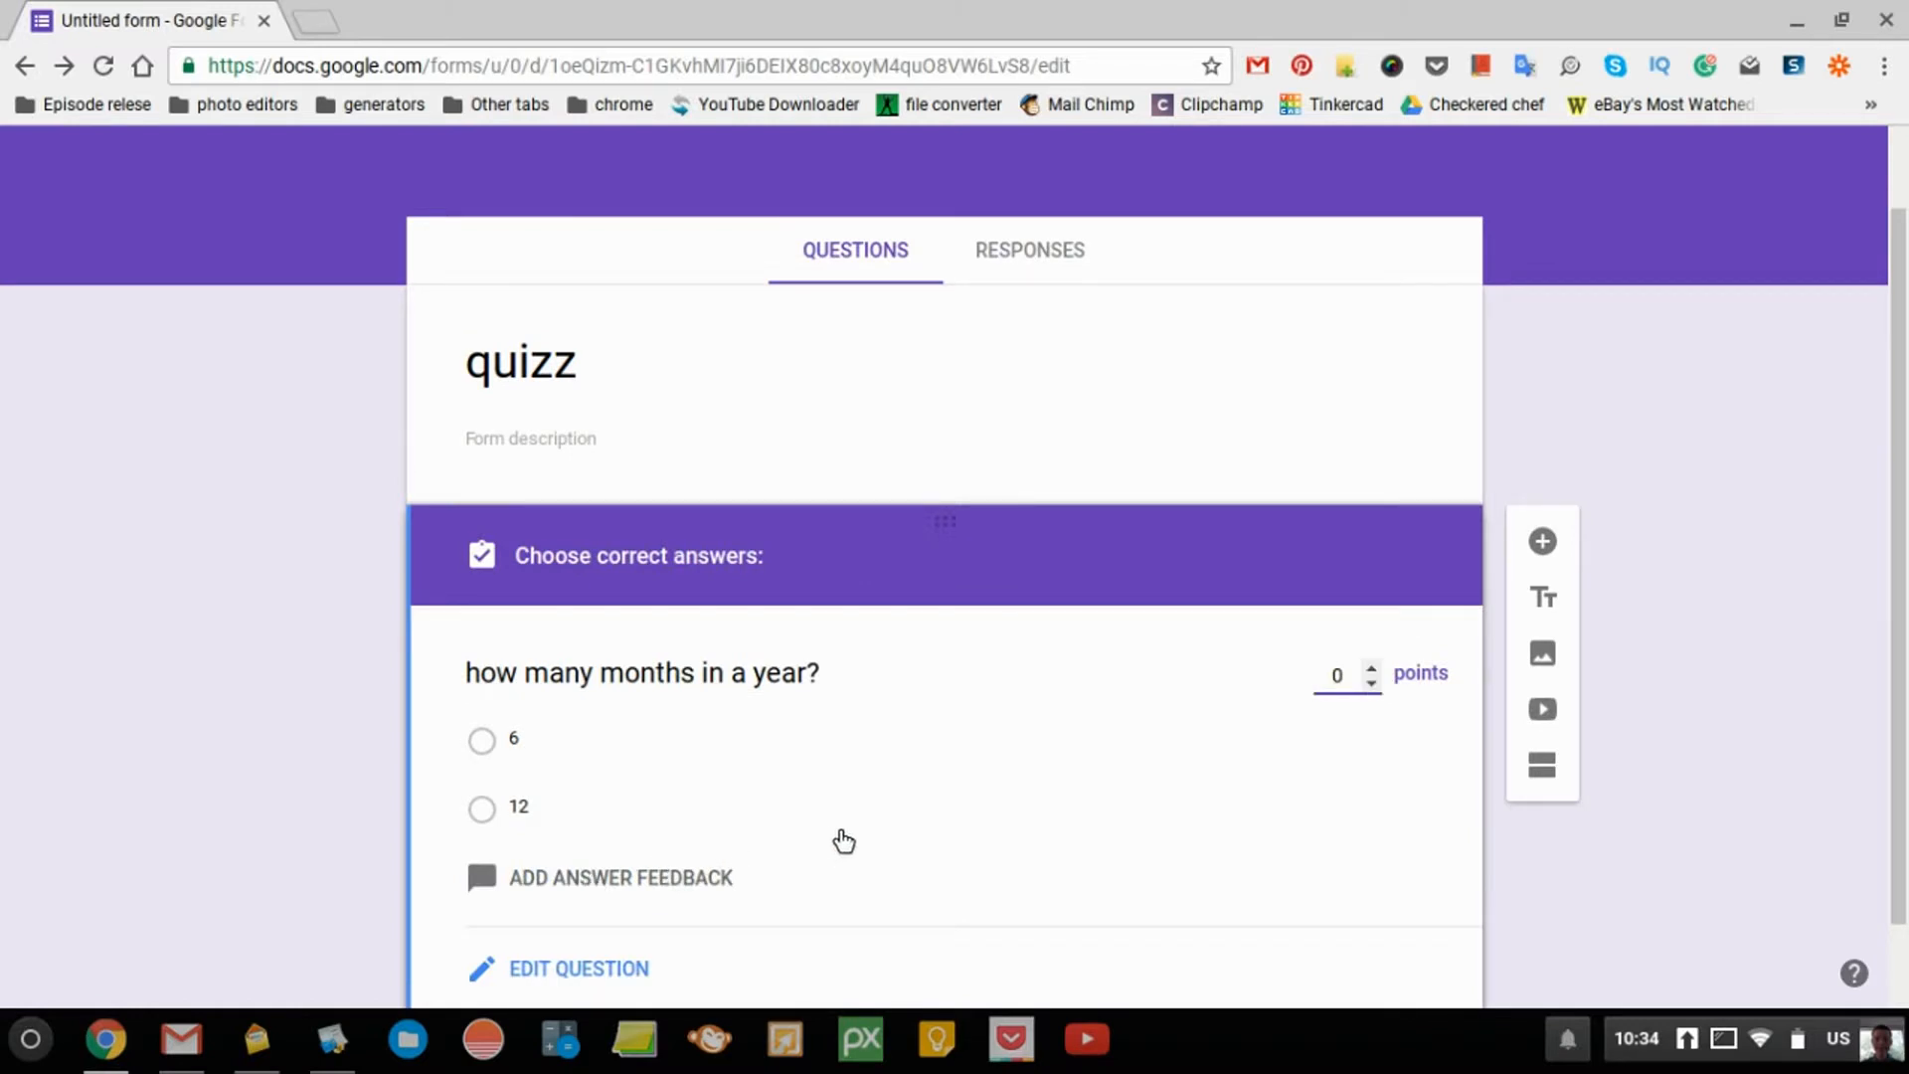
{"action": "scroll", "coordinate": [837, 835], "scroll_direction": "down", "scroll_amount": 1}
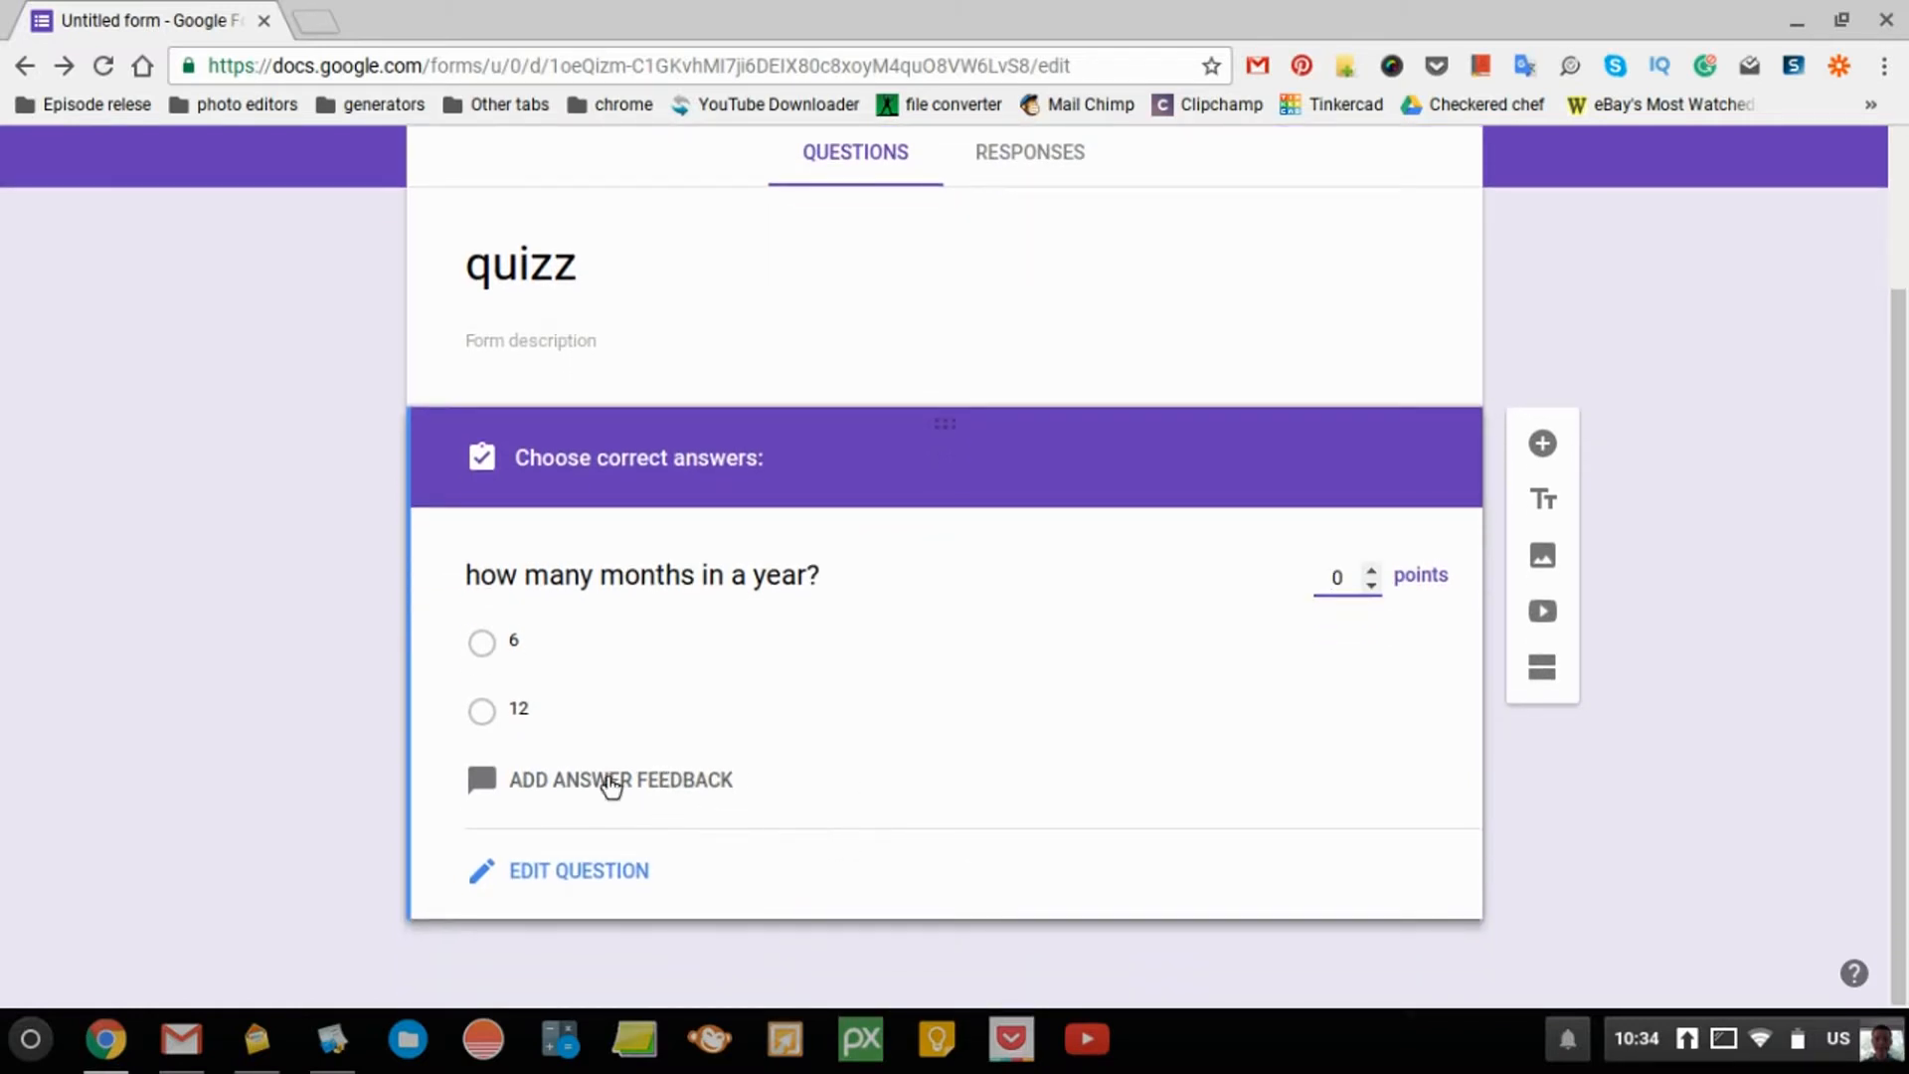
{"action": "left_click", "coordinate": [519, 712]}
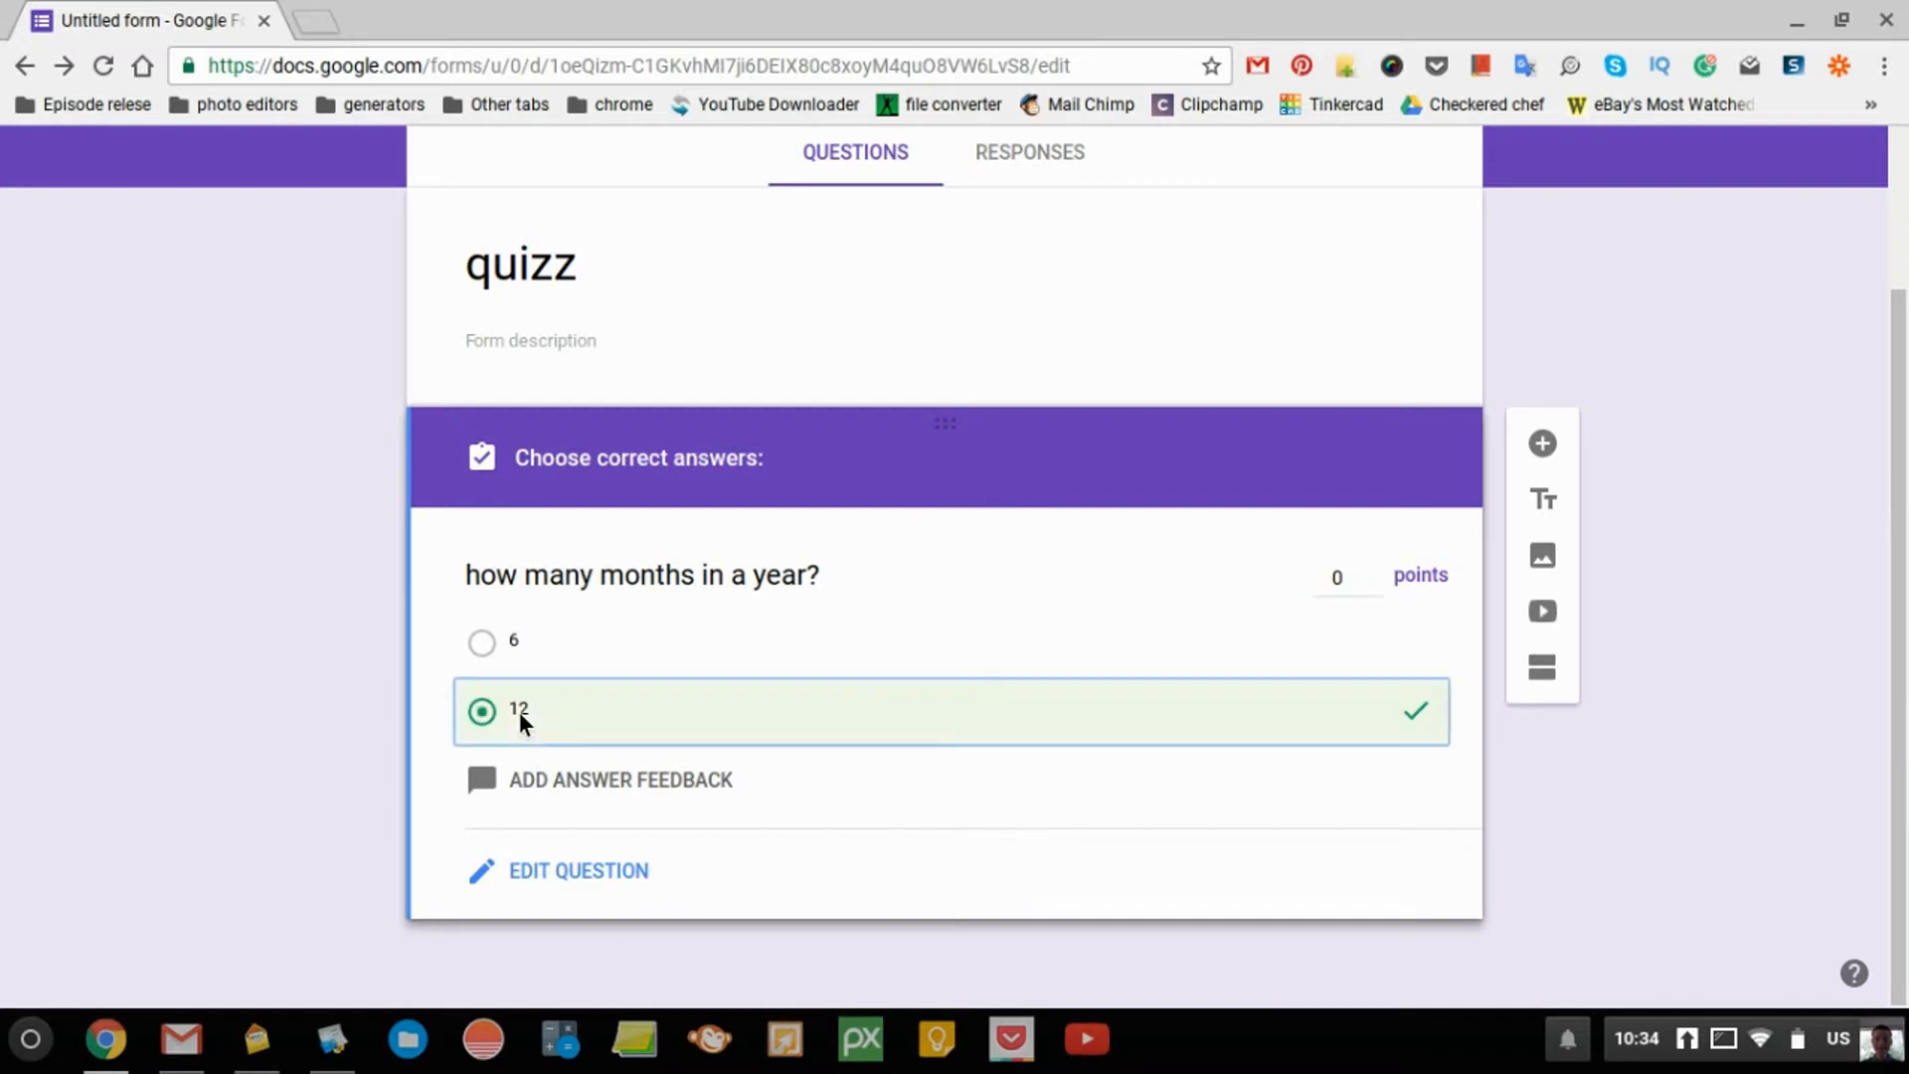
{"action": "left_click", "coordinate": [1380, 574]}
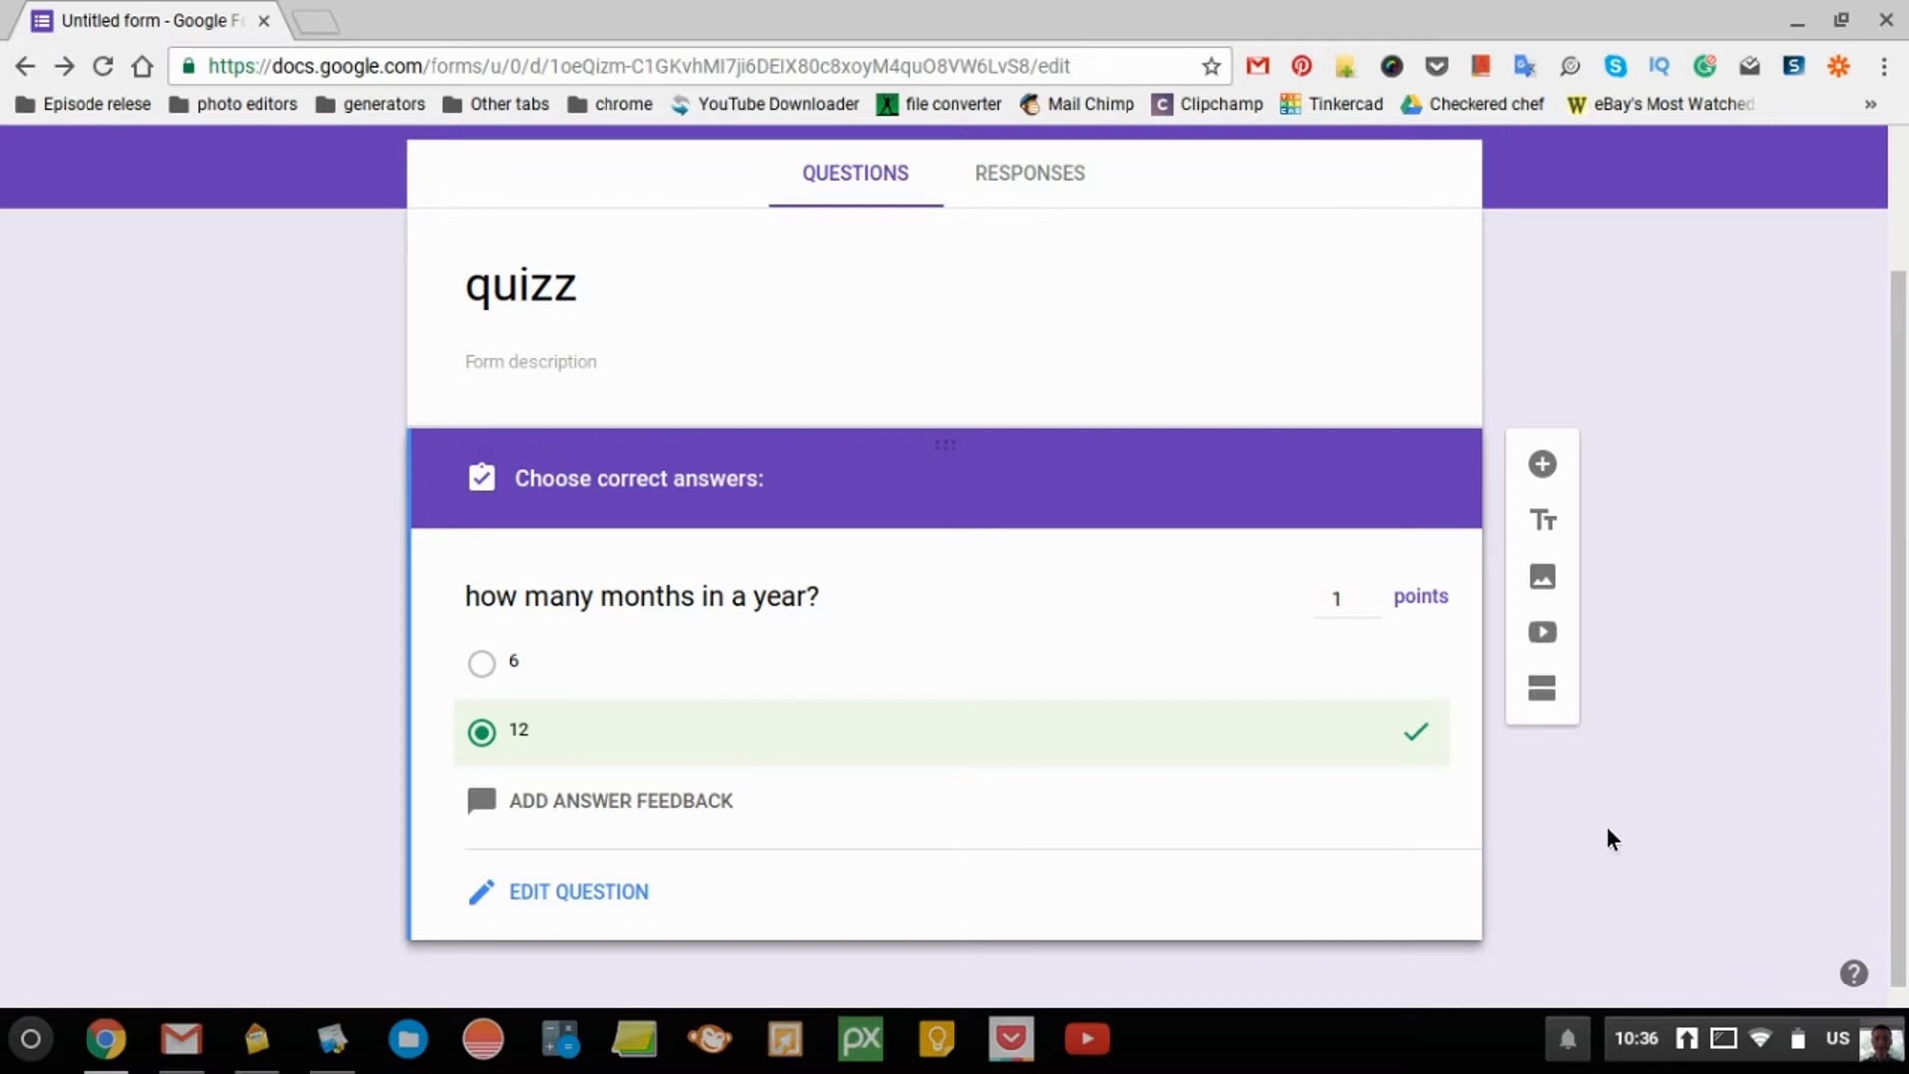
Step: Copy the form's shareable link from the send options, leaving the URL unshortened
{"action": "scroll", "coordinate": [1747, 873], "scroll_direction": "up", "scroll_amount": 2}
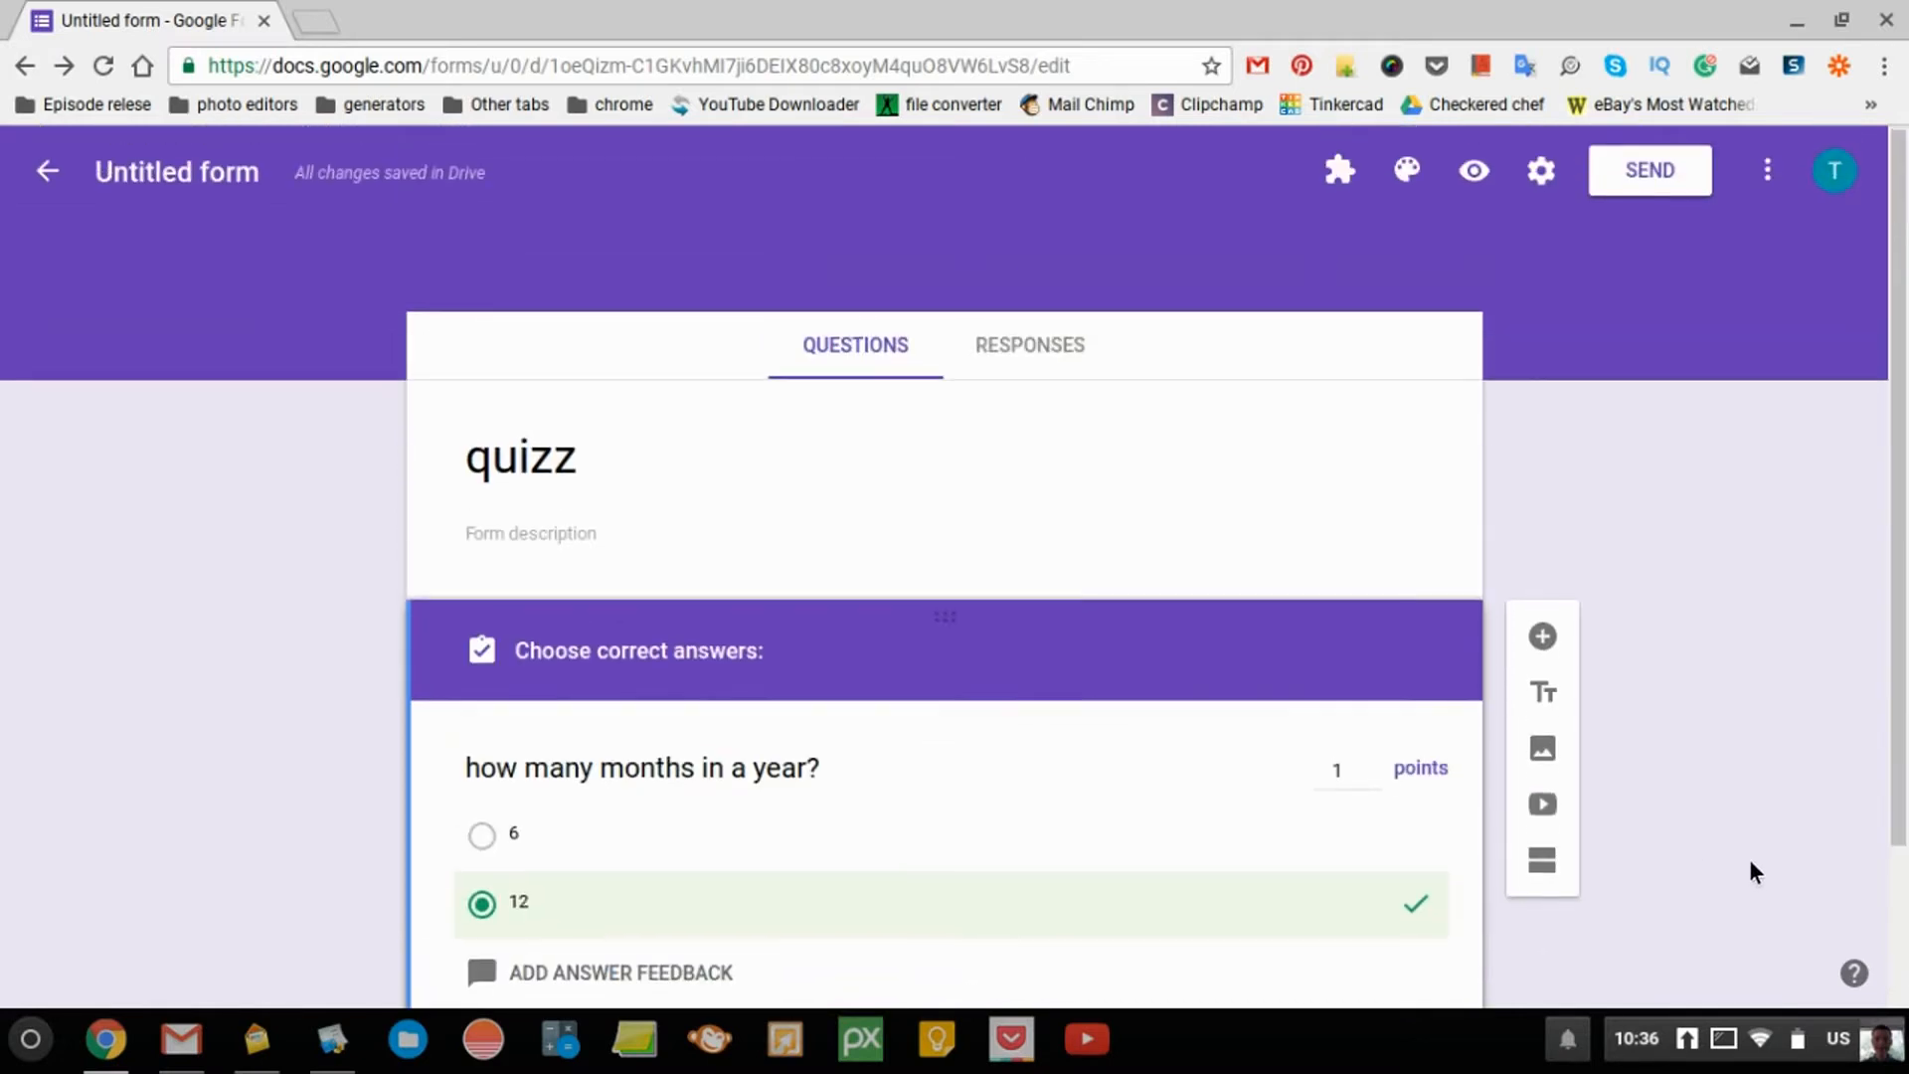
{"action": "left_click", "coordinate": [1671, 184]}
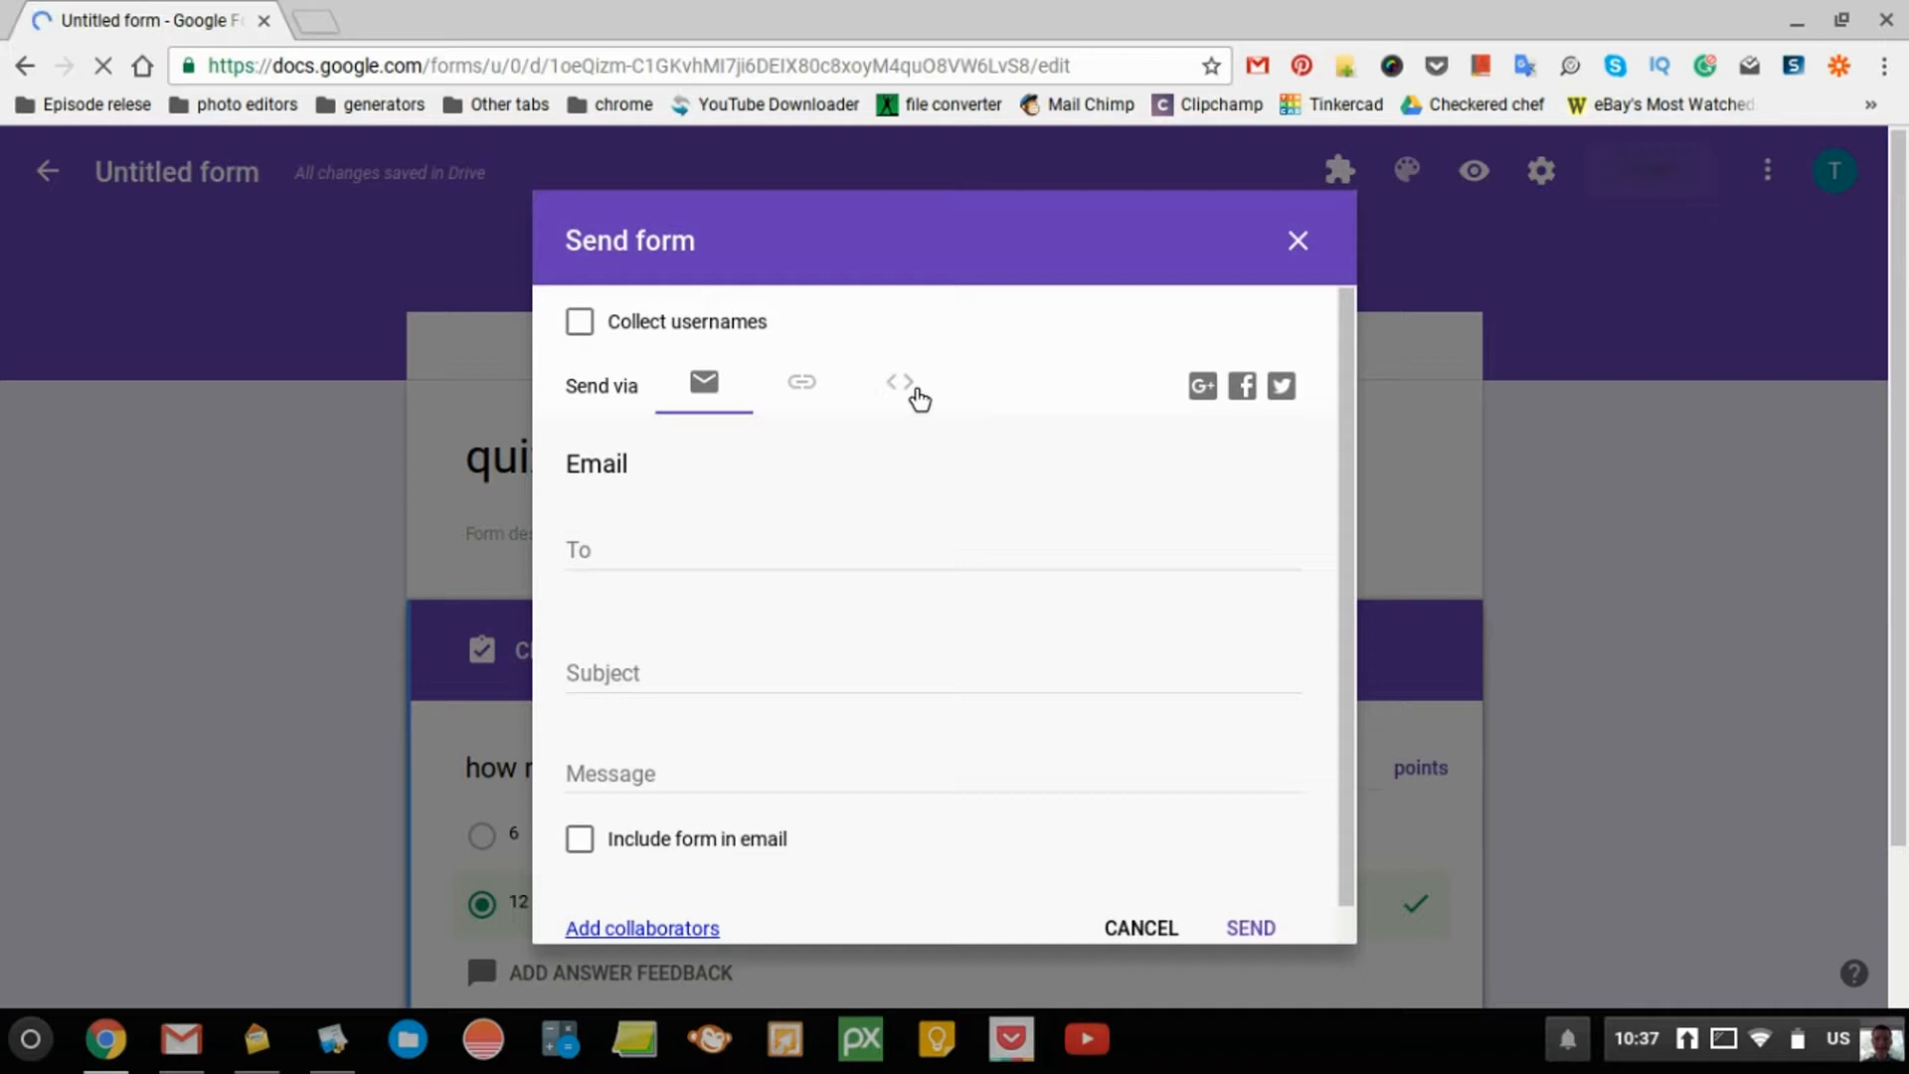
{"action": "left_click", "coordinate": [810, 388]}
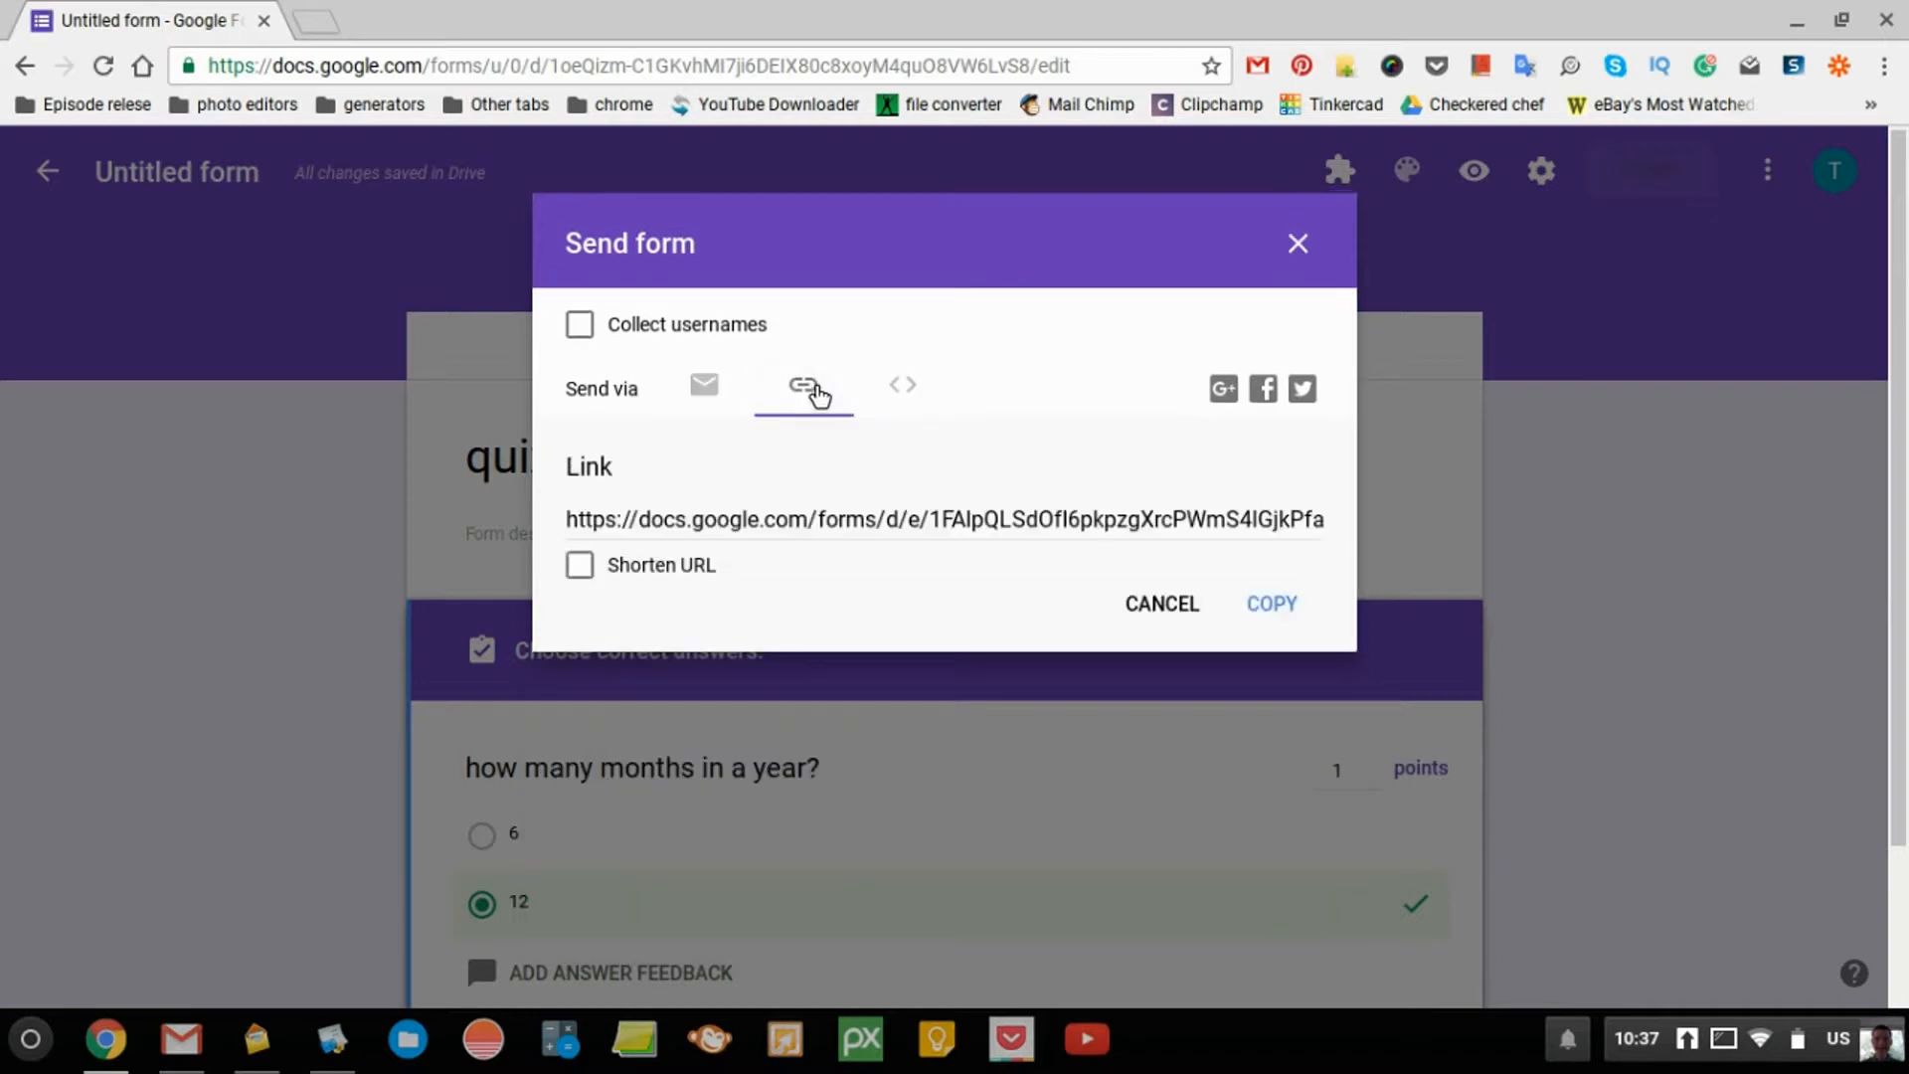
{"action": "left_click", "coordinate": [1276, 610]}
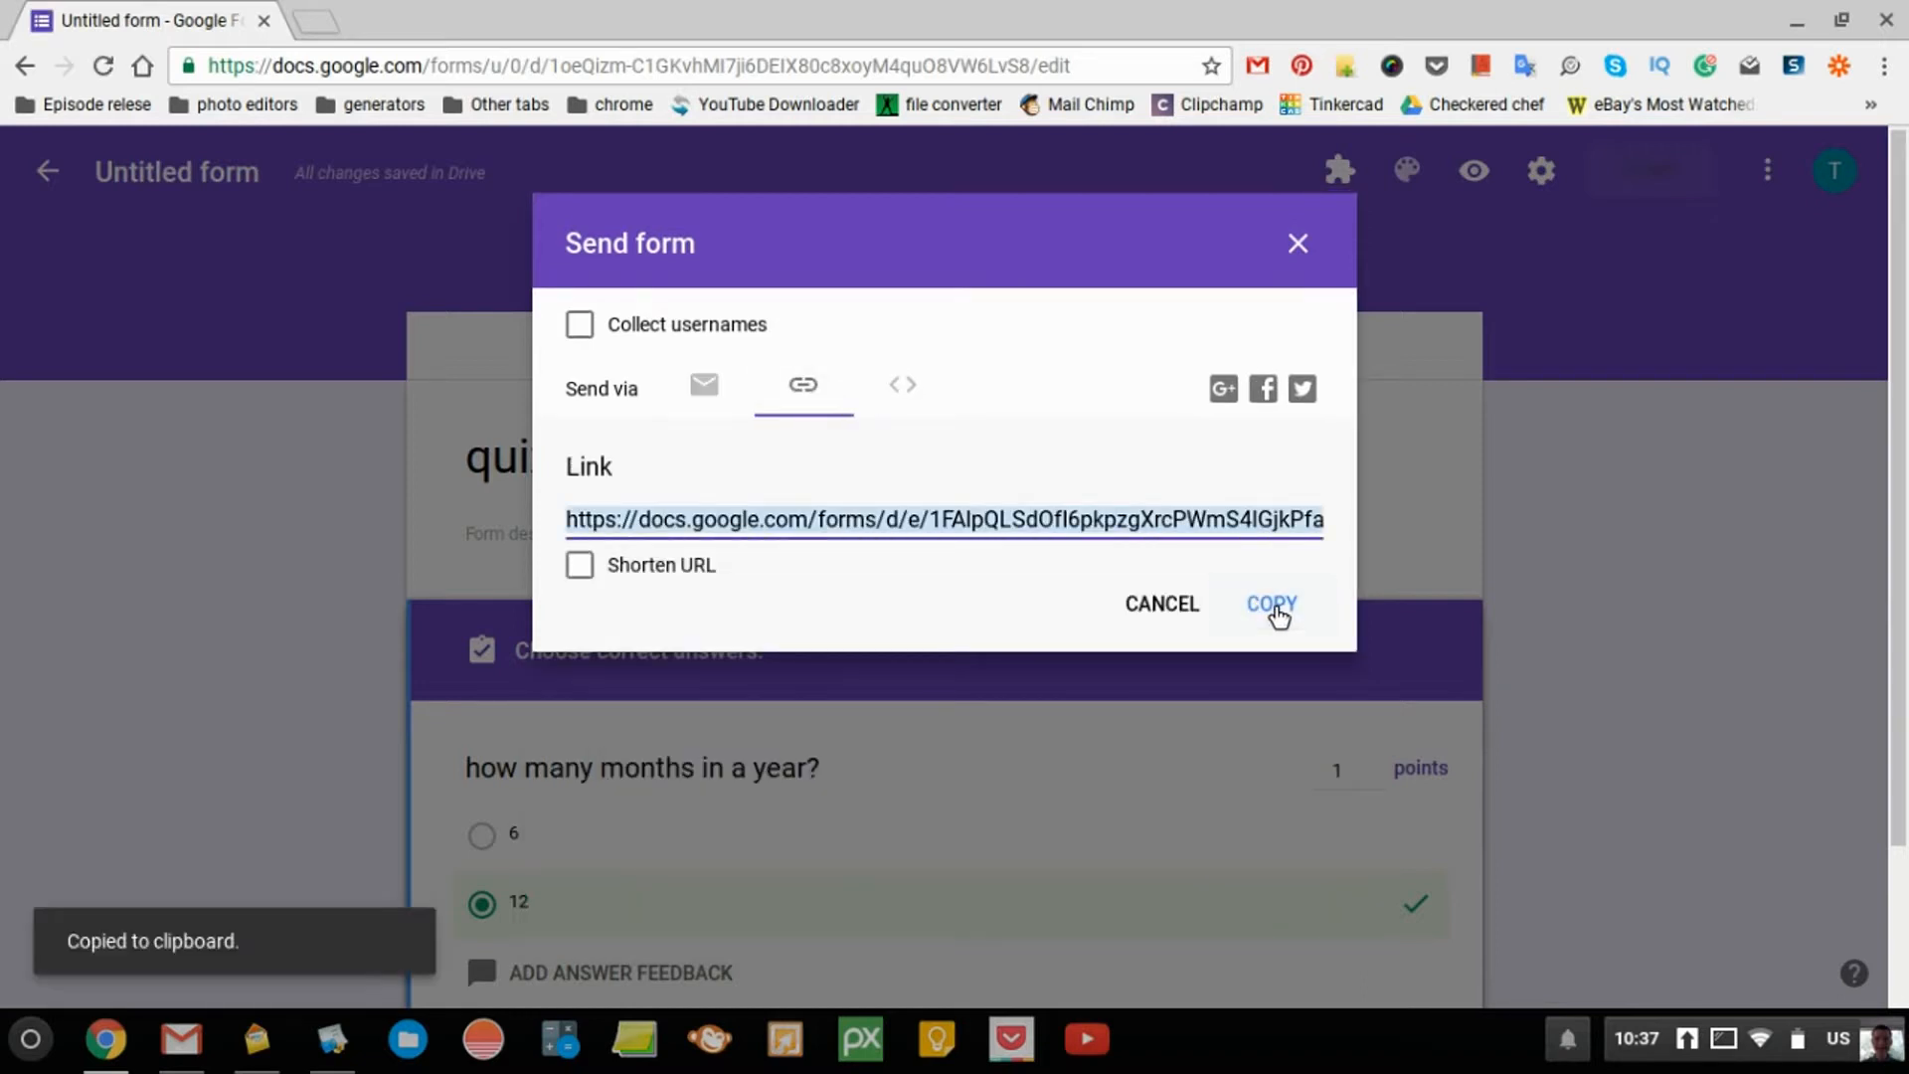
Step: Open the copied quiz link in a new browser tab
{"action": "left_click", "coordinate": [319, 21]}
{"action": "right_click", "coordinate": [382, 84]}
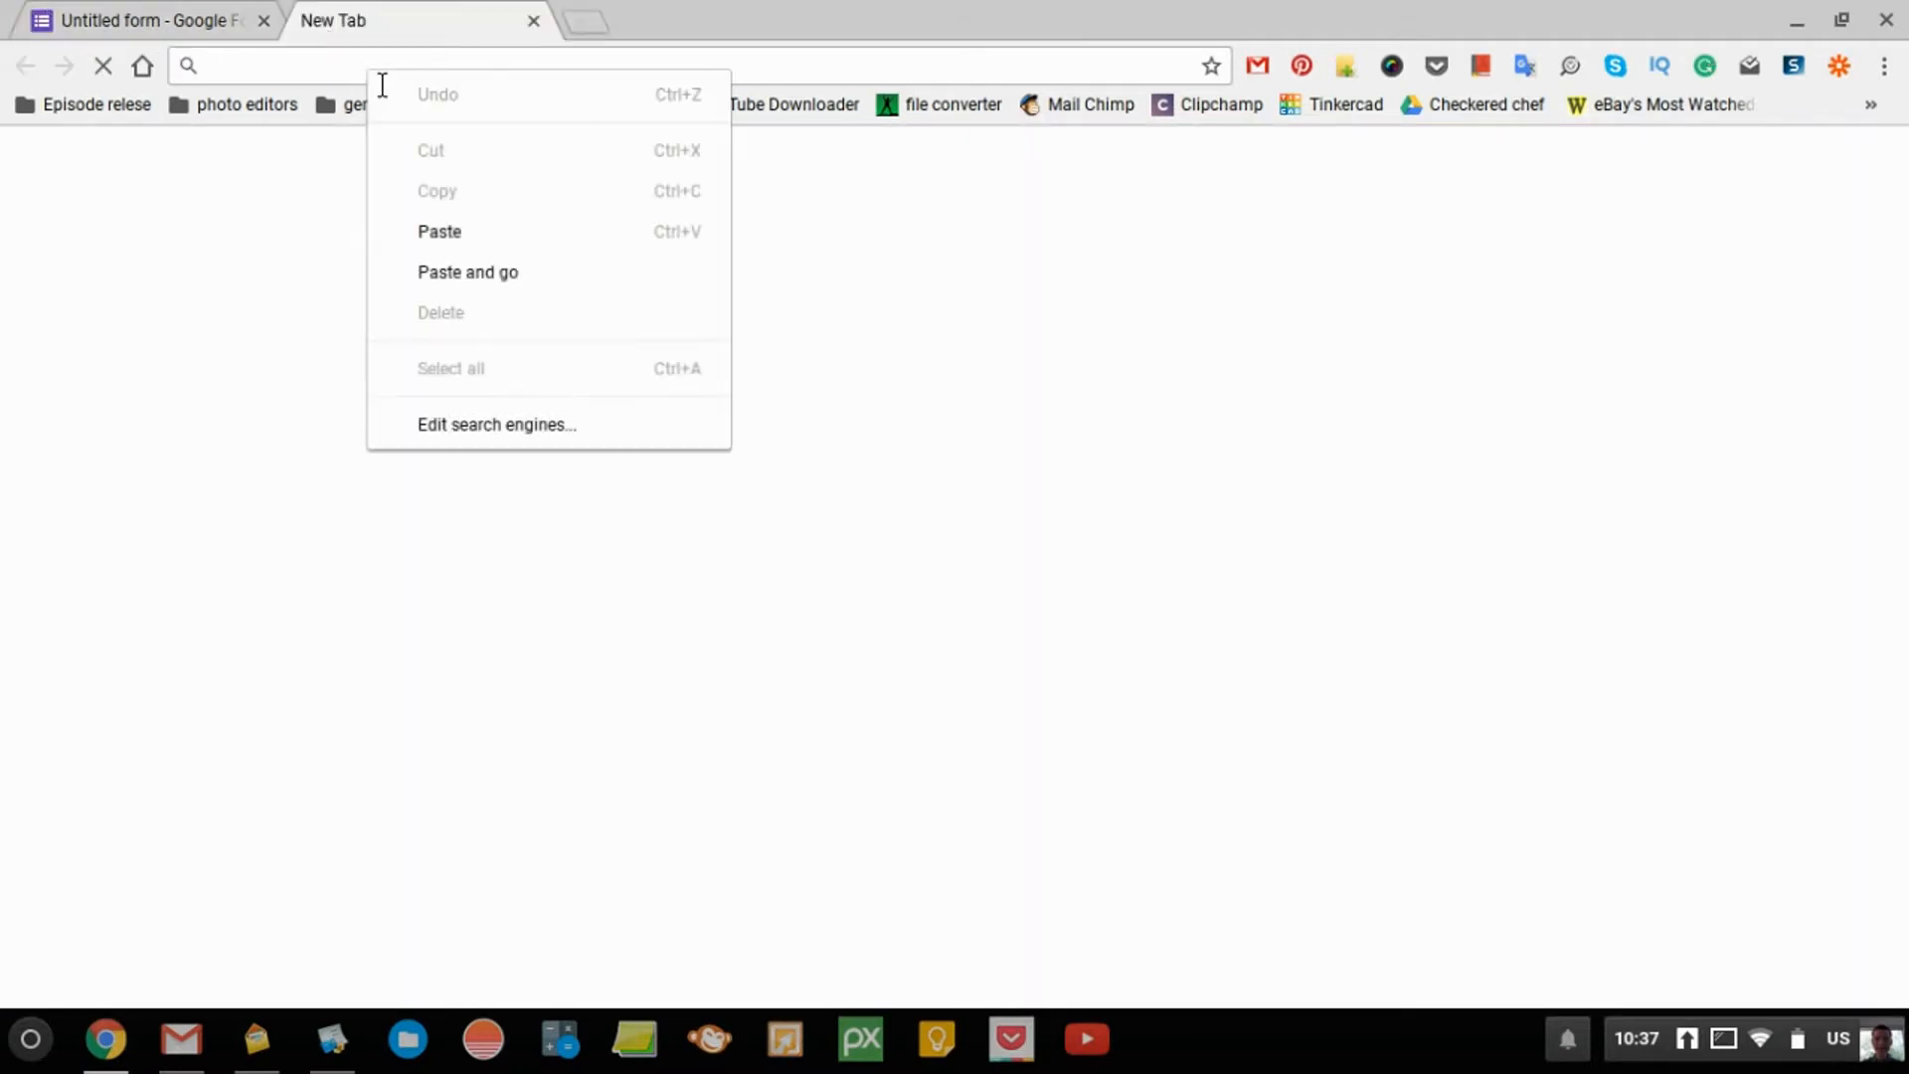
{"action": "left_click", "coordinate": [507, 275]}
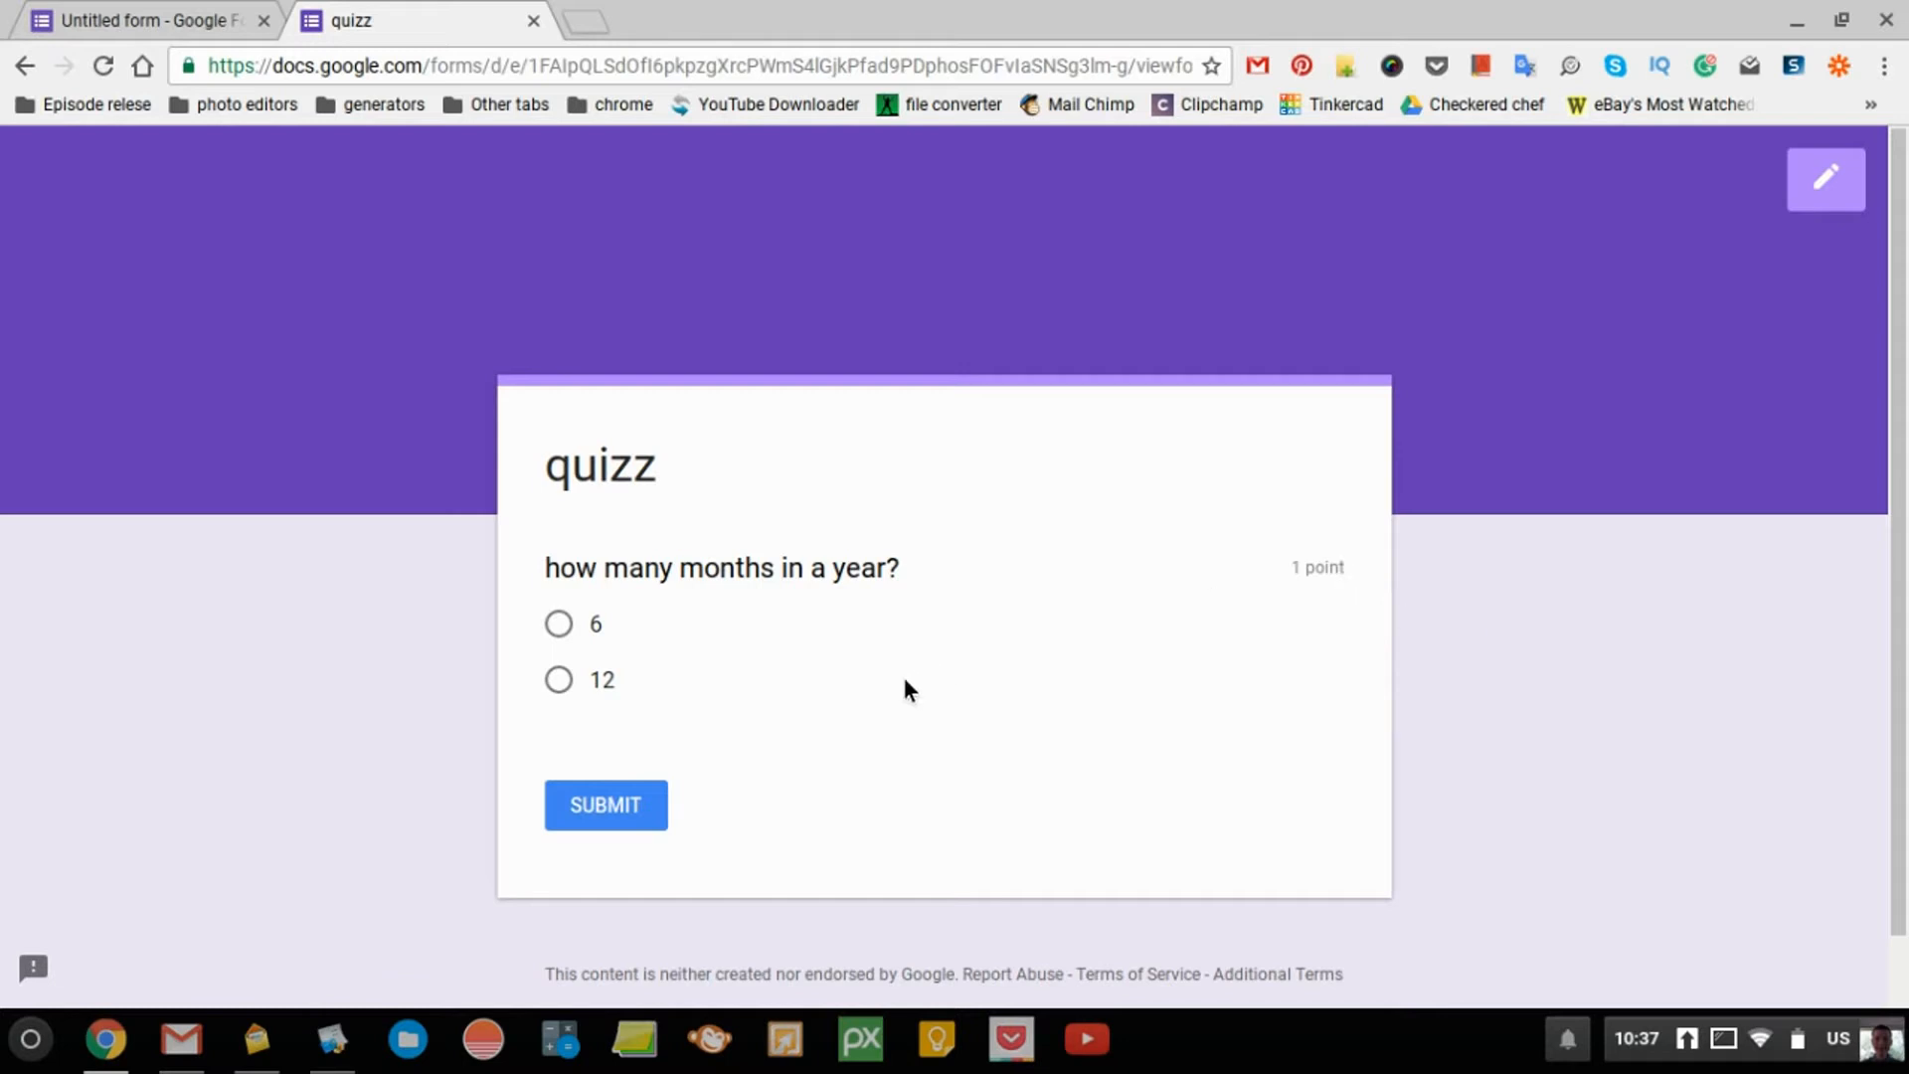
Step: Submit the quiz with the answer 12, view the score, and close the score page
{"action": "left_click", "coordinate": [562, 681]}
{"action": "left_click", "coordinate": [633, 816]}
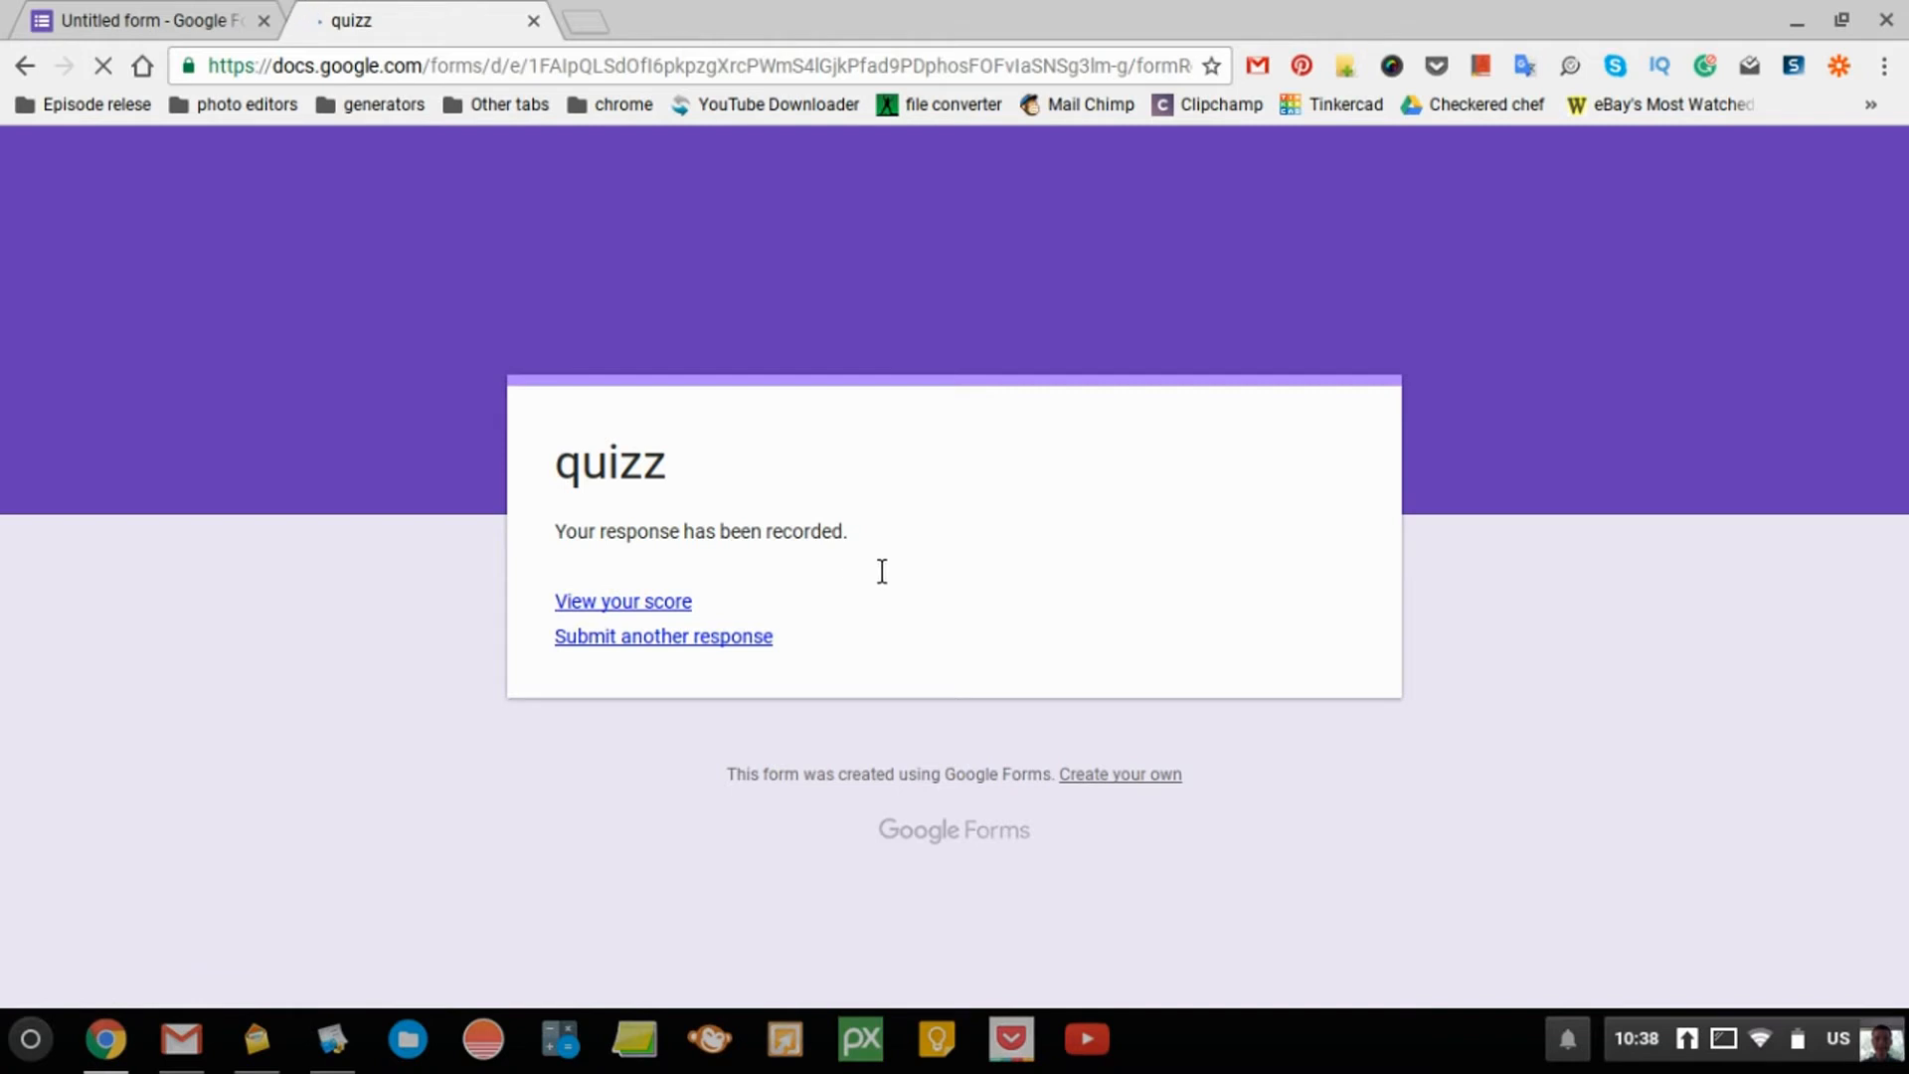
{"action": "left_click", "coordinate": [657, 609]}
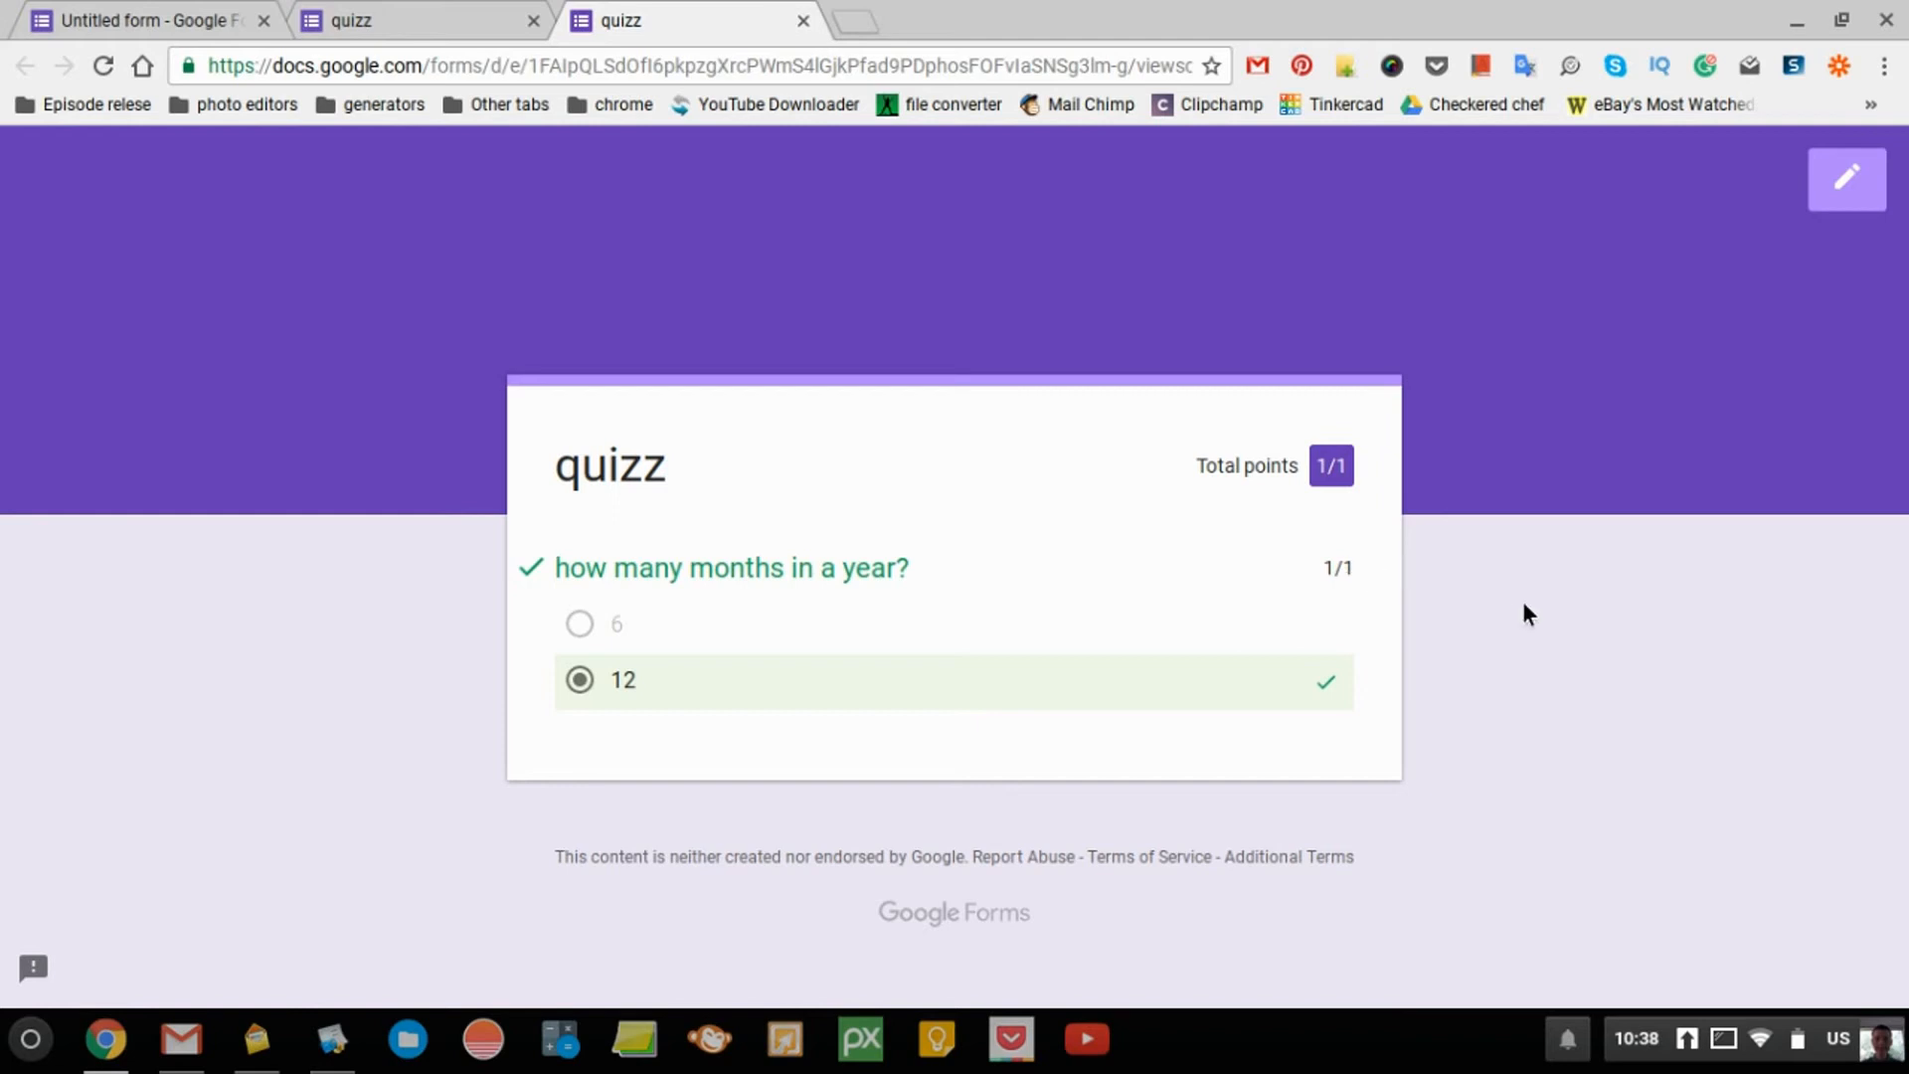
{"action": "left_click", "coordinate": [799, 26]}
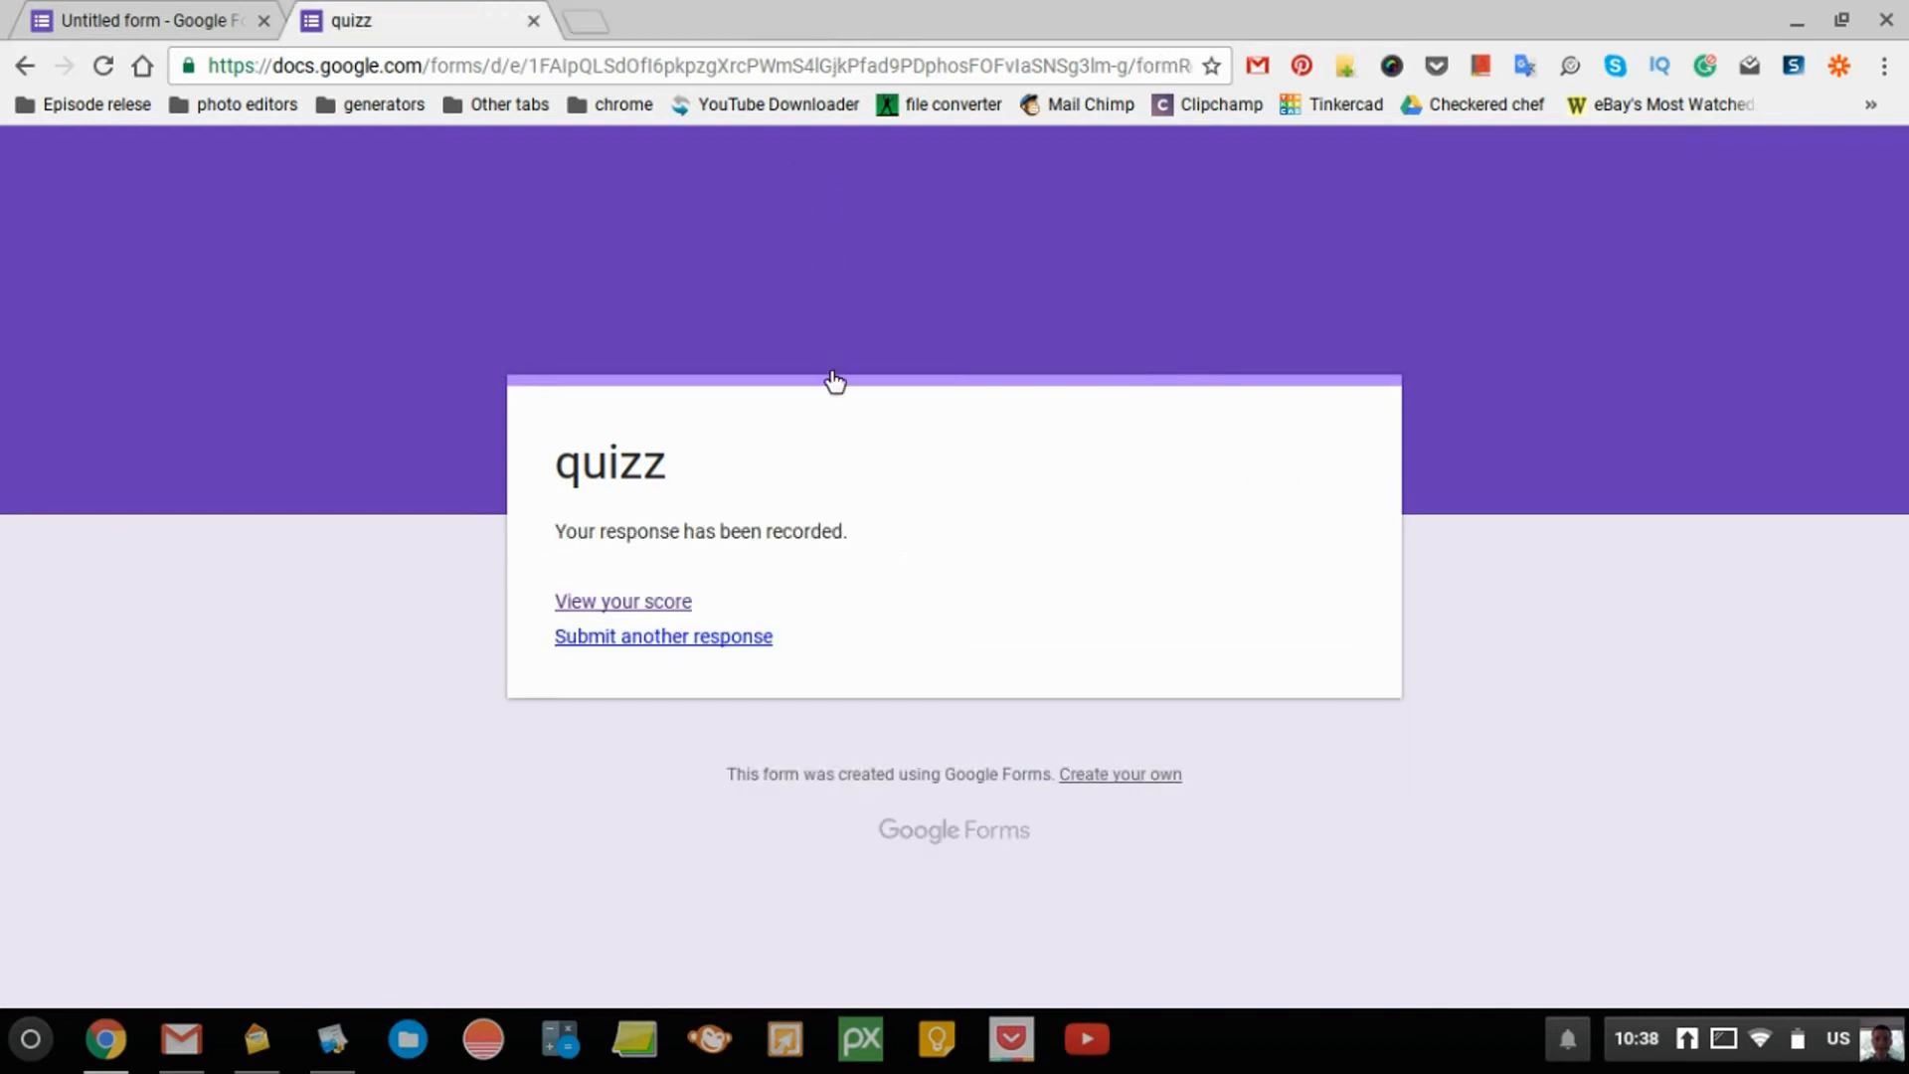
Step: Submit another quiz response with the answer 6 and open its score
{"action": "left_click", "coordinate": [709, 641]}
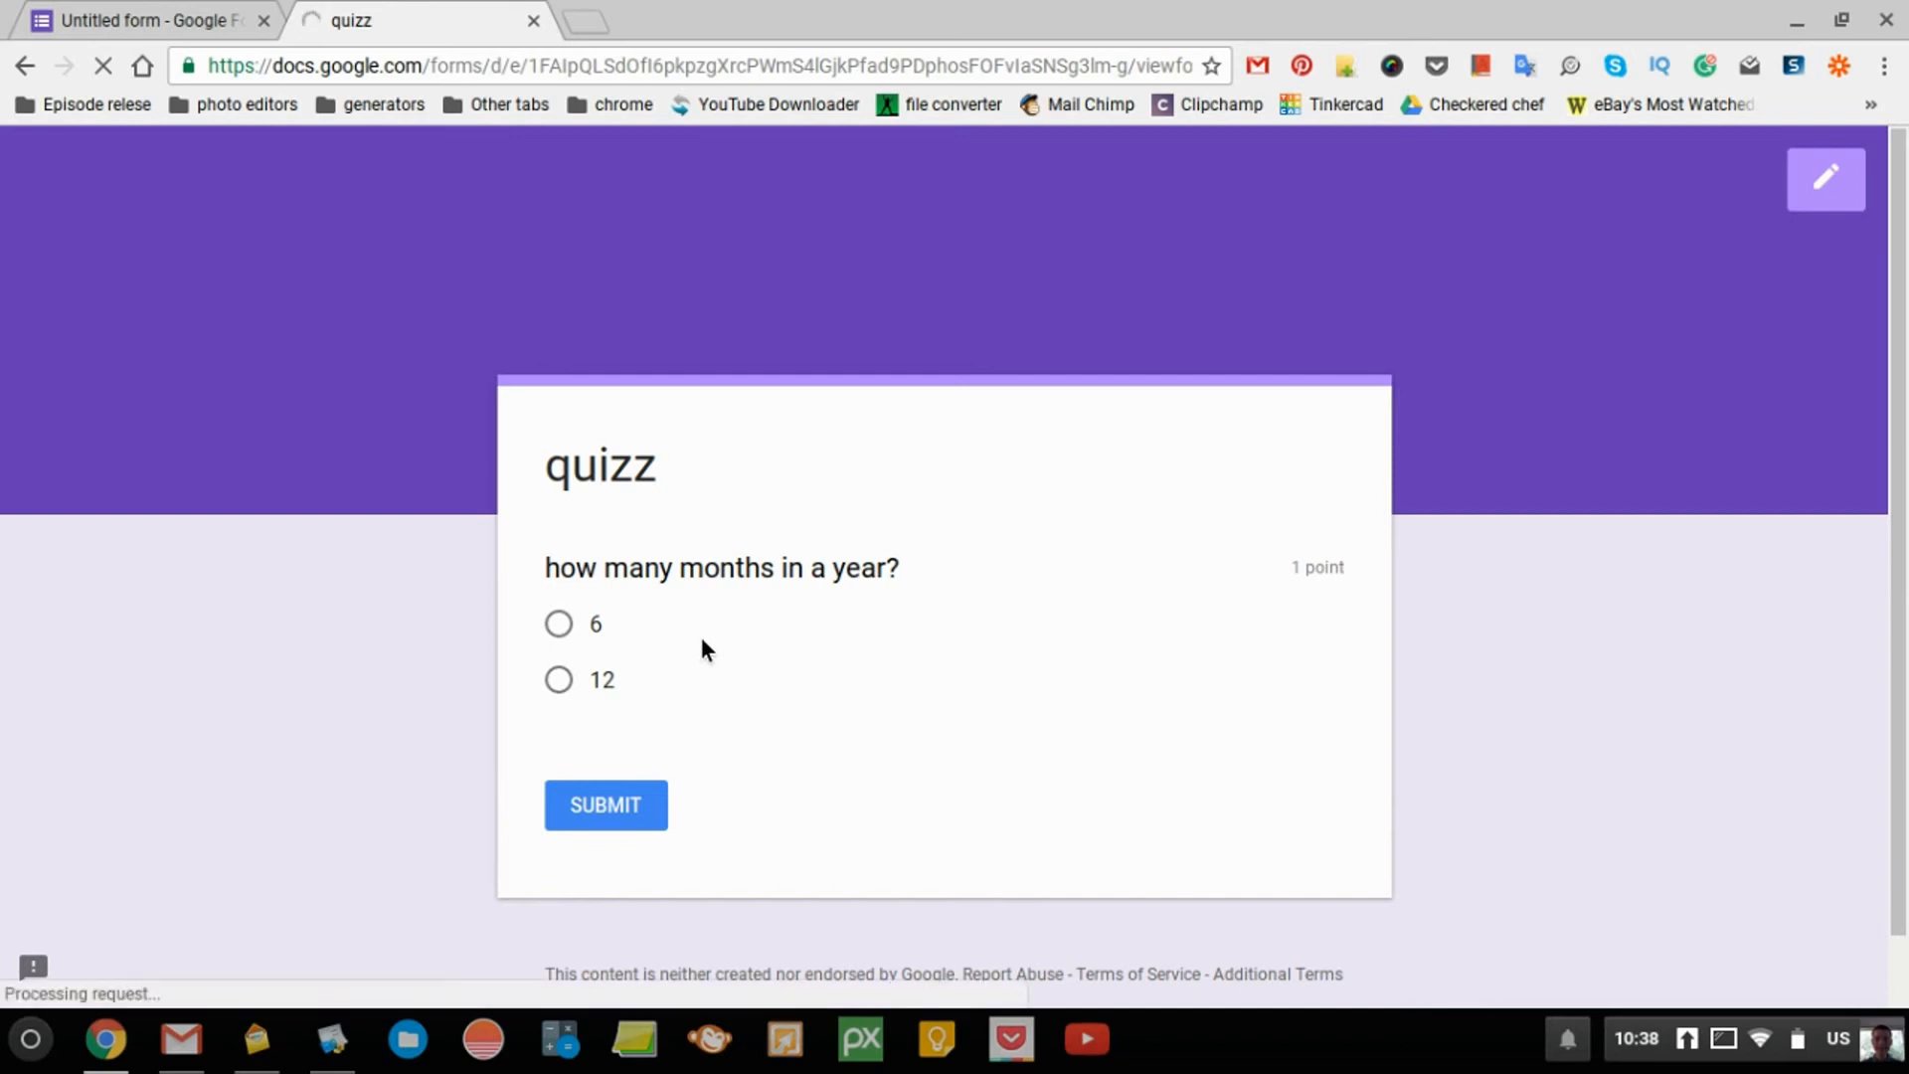
{"action": "left_click", "coordinate": [559, 624]}
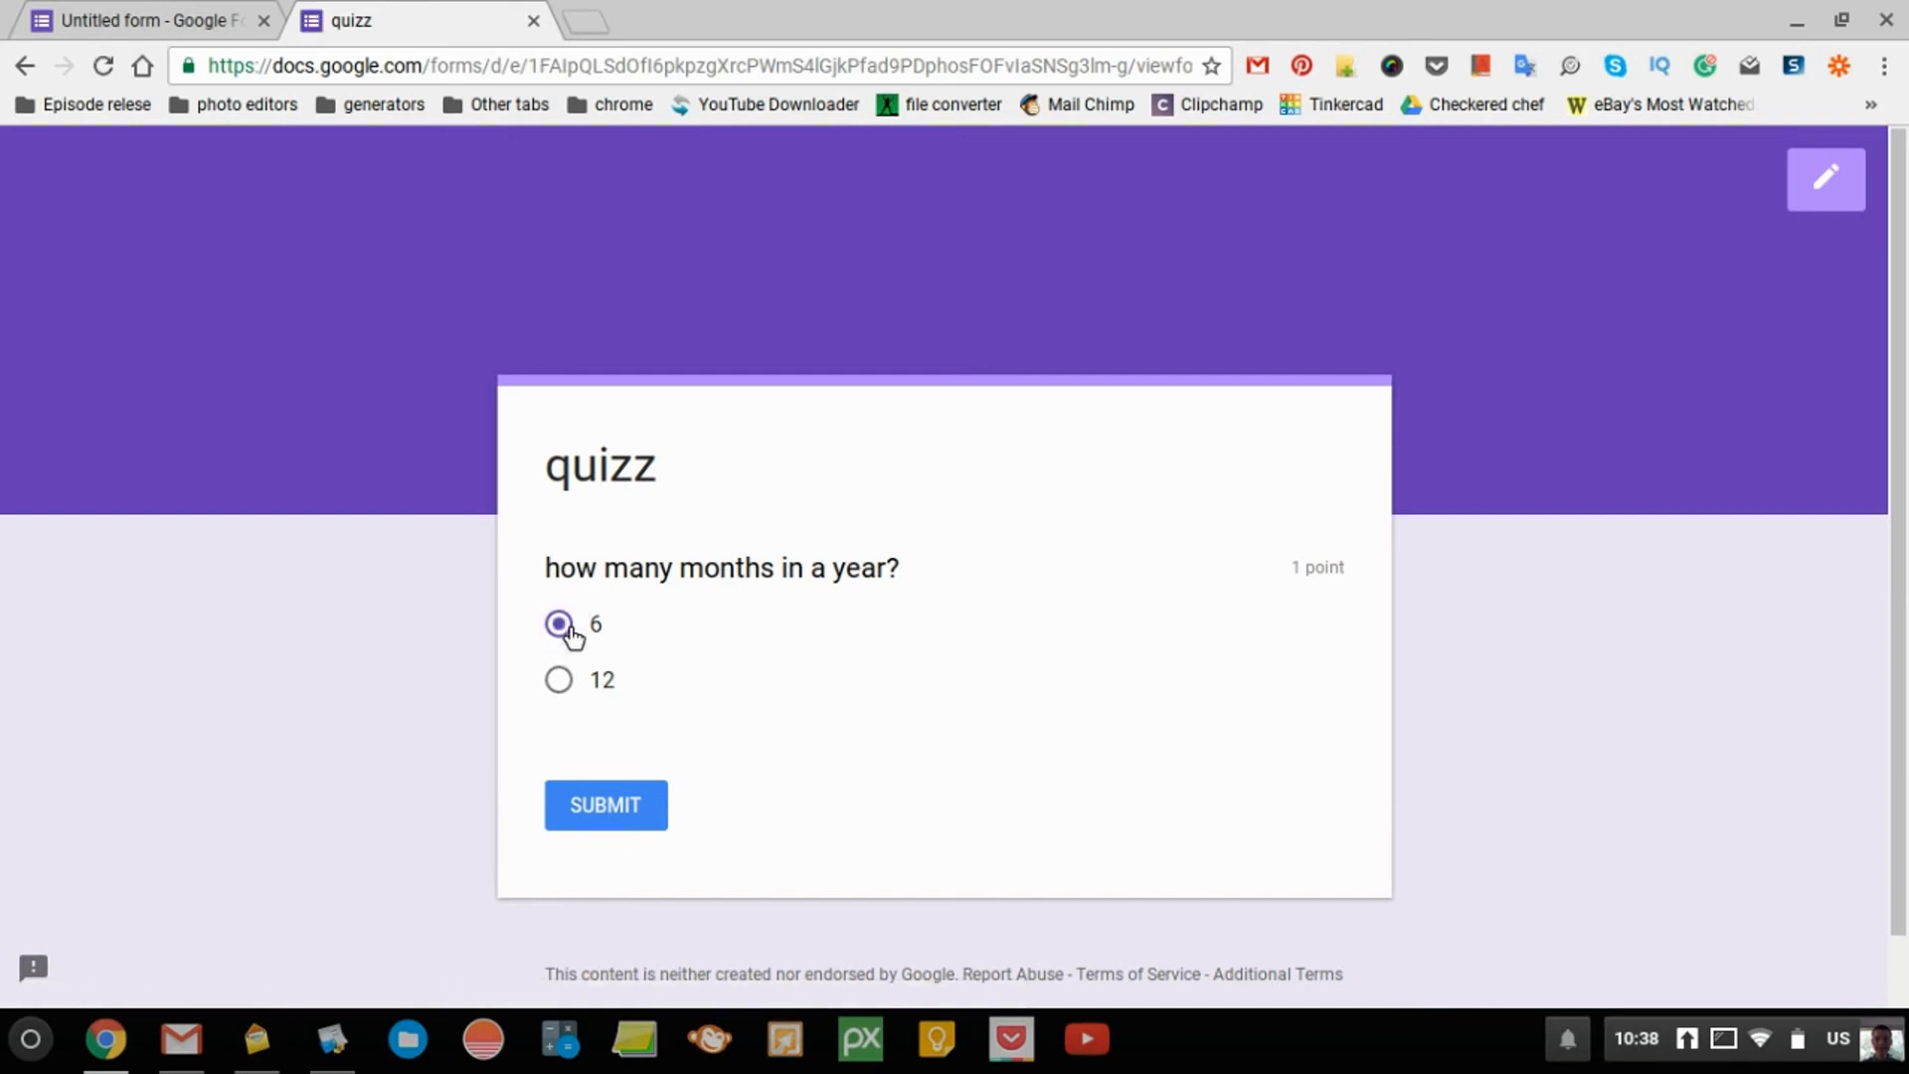
{"action": "left_click", "coordinate": [604, 807]}
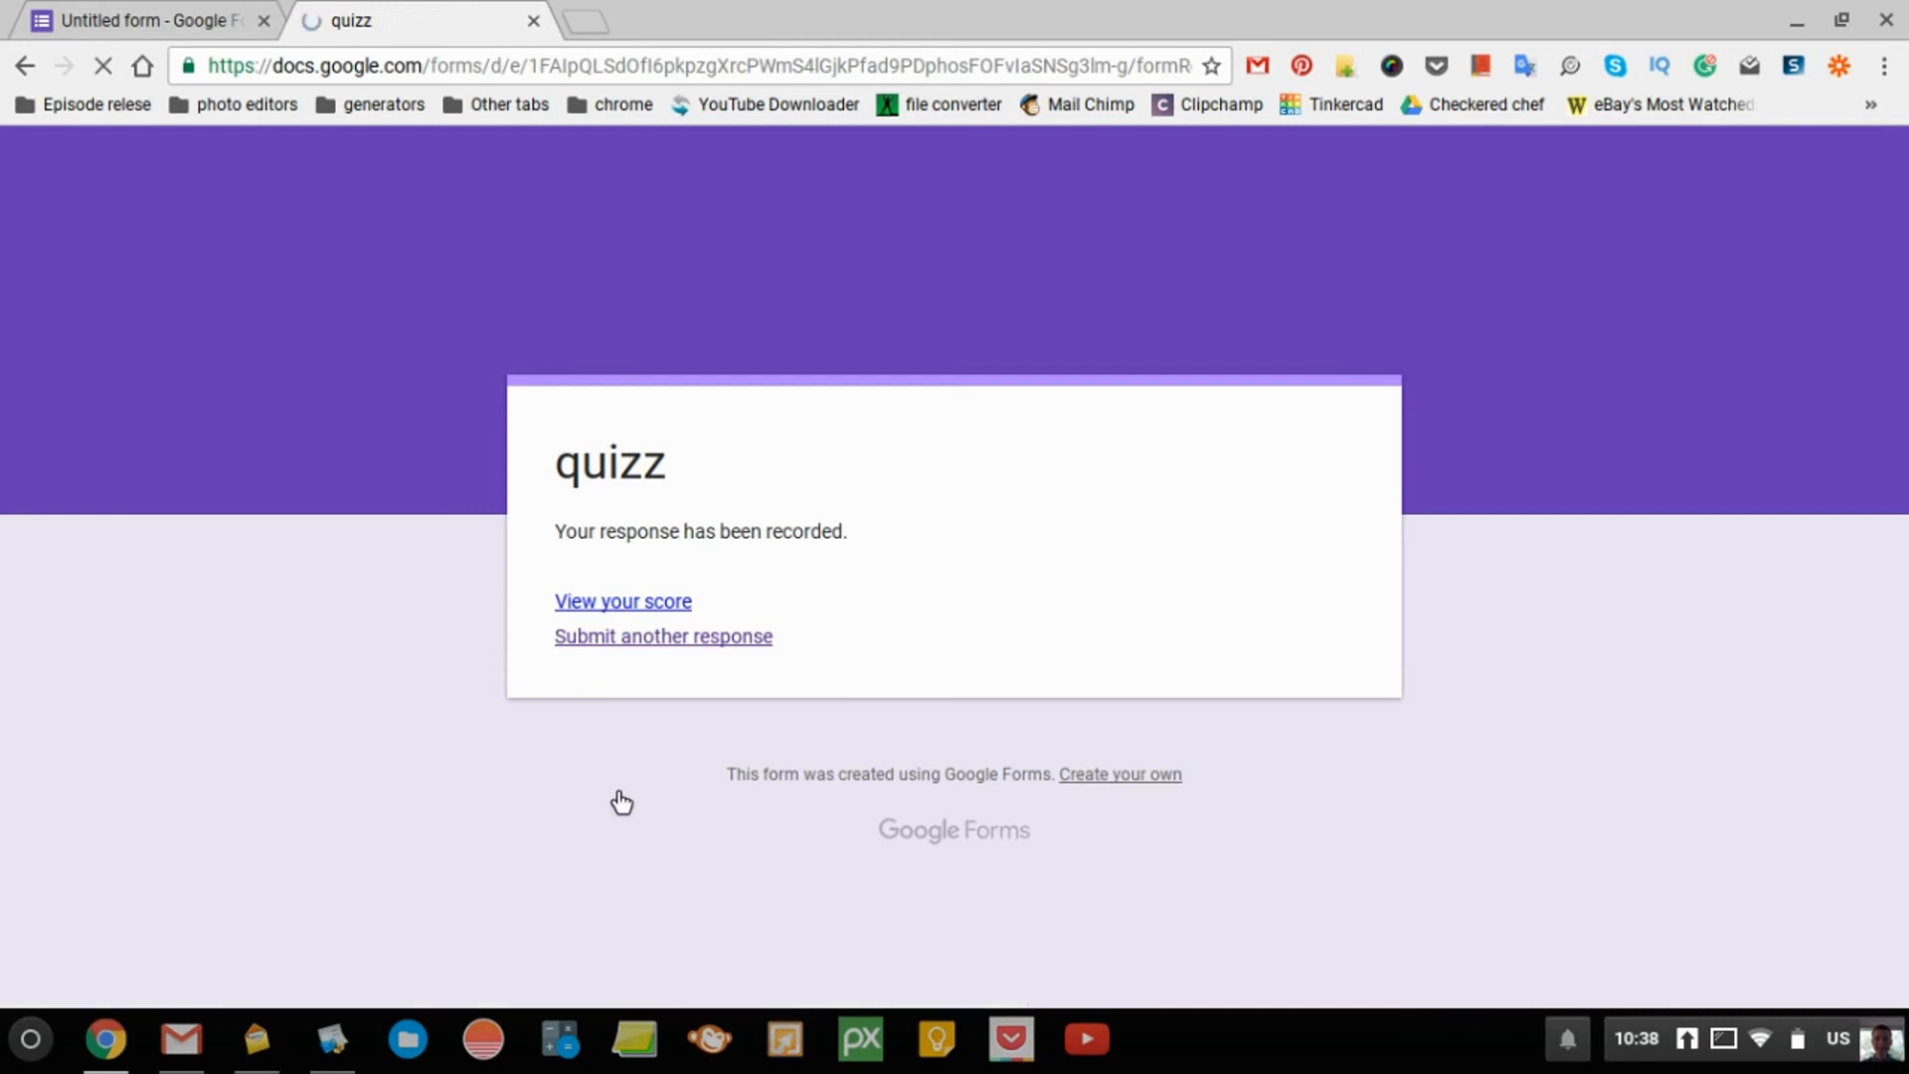
{"action": "left_click", "coordinate": [616, 605]}
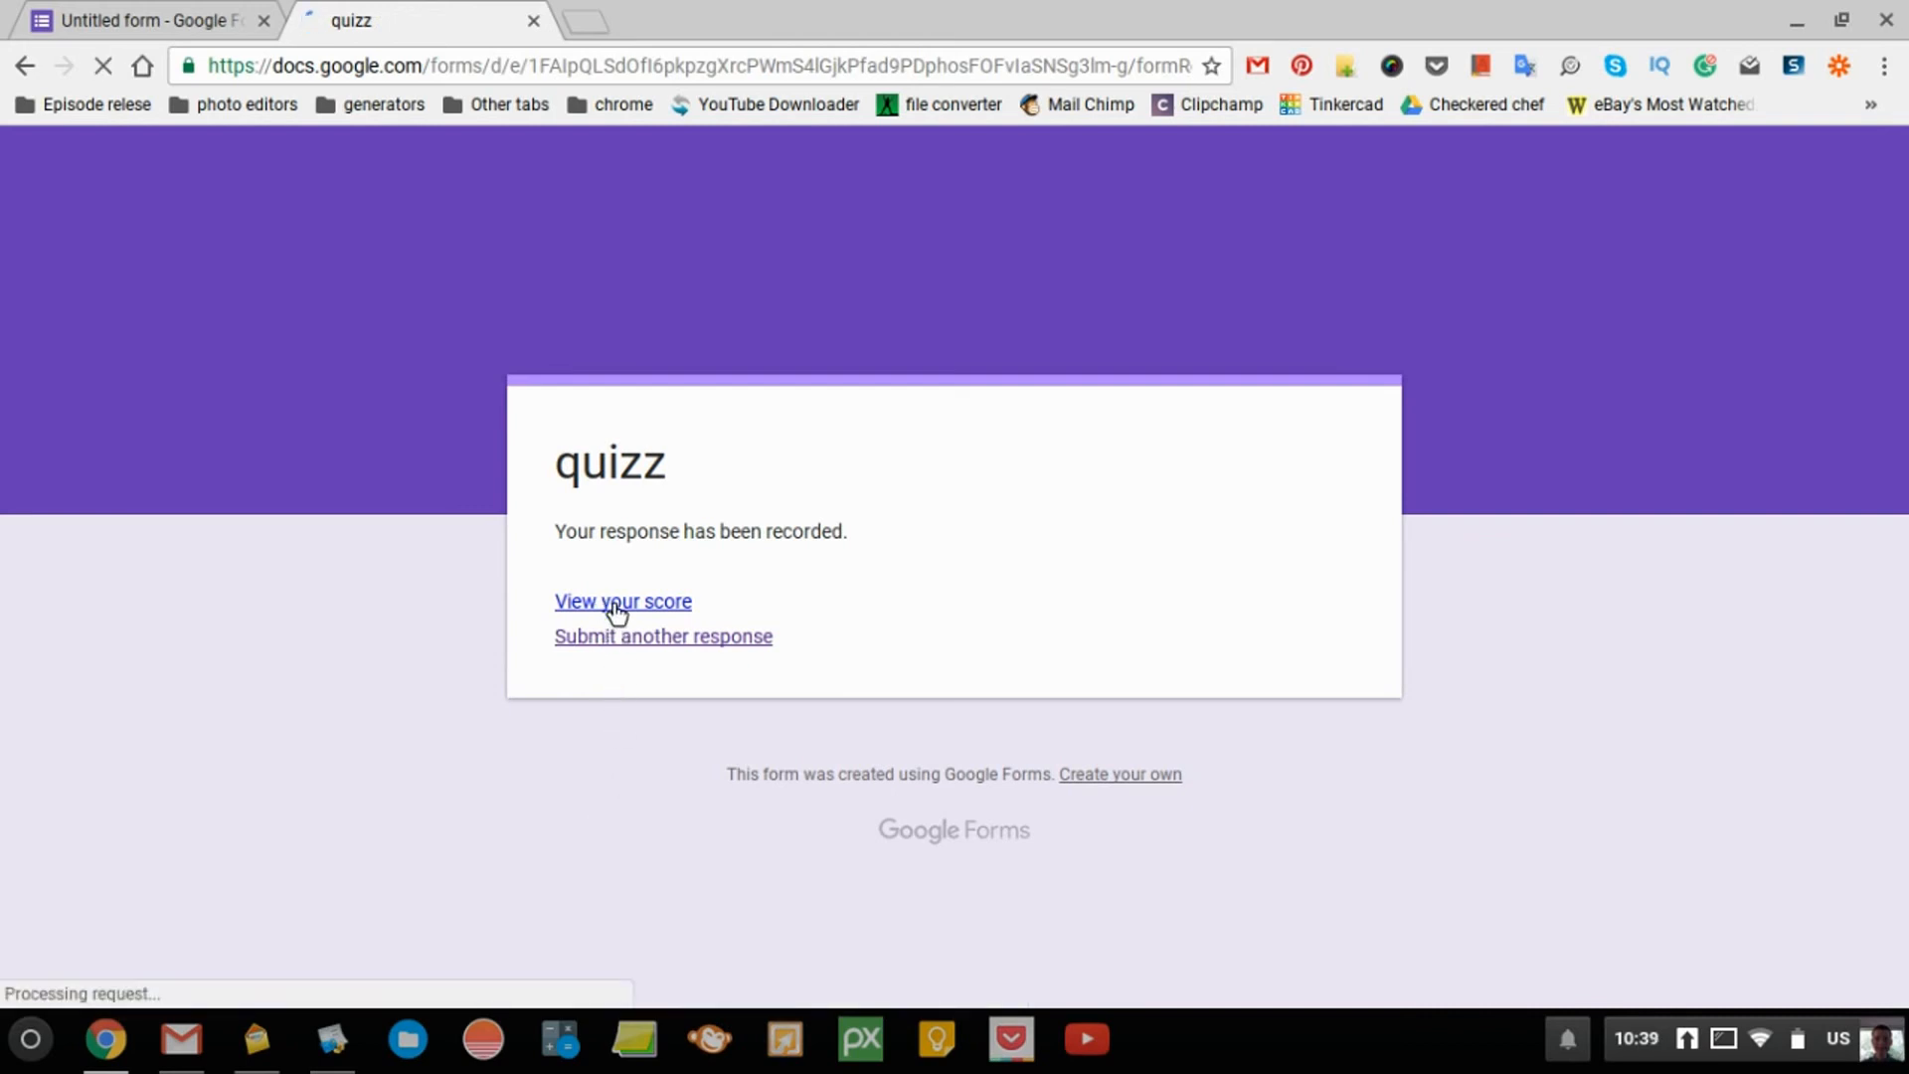